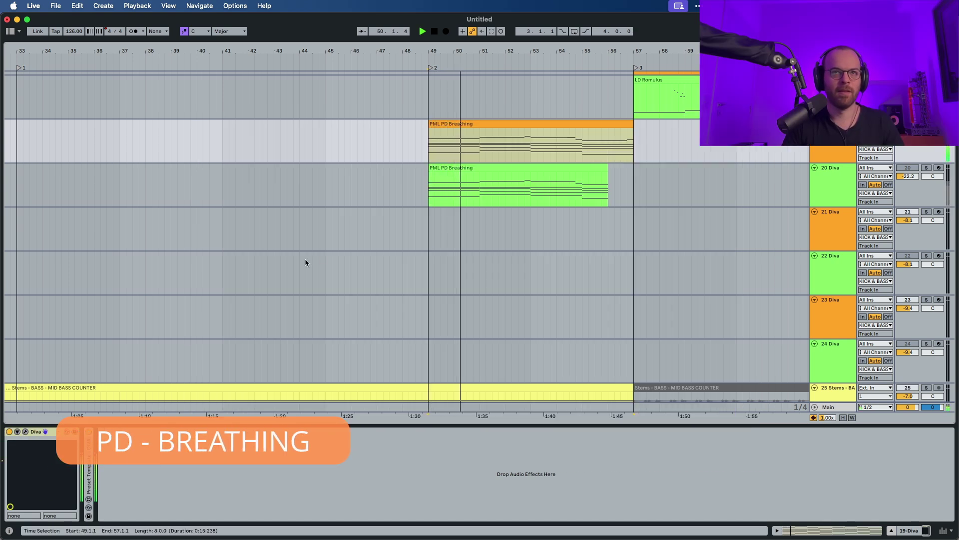
Step: Examine the notes of the orange PD Breathing clip during playback
double_click(453, 125)
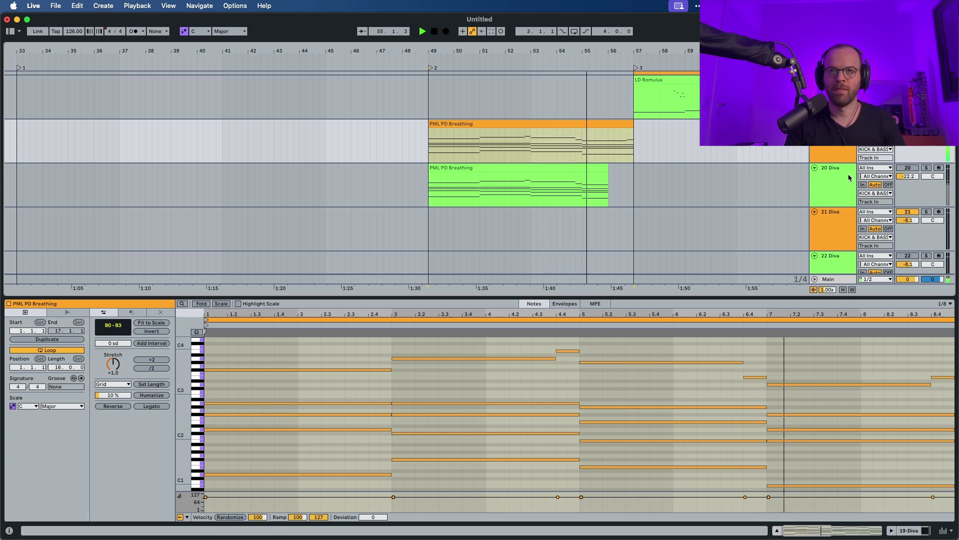
key(space)
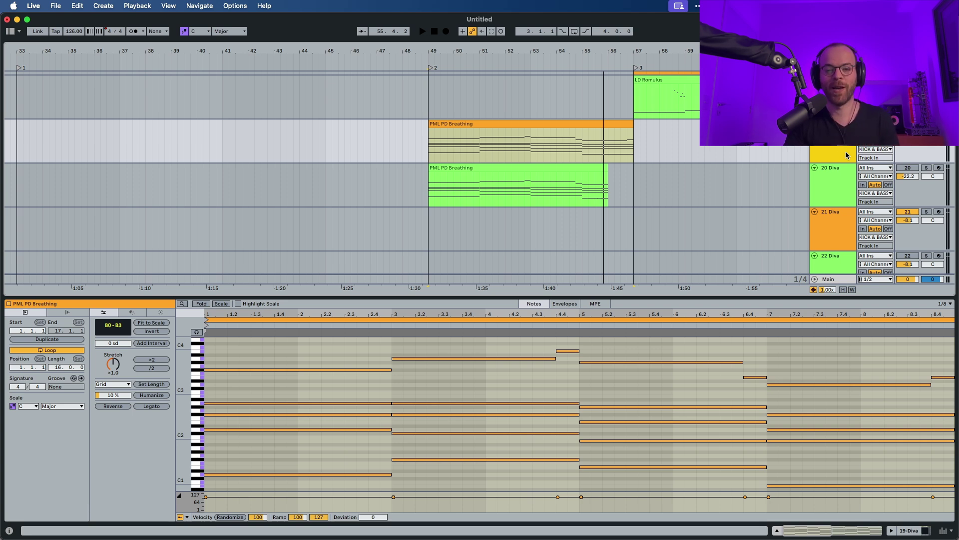
Step: Select track 20 with the Diva synth, solo it and play its clip
click(830, 172)
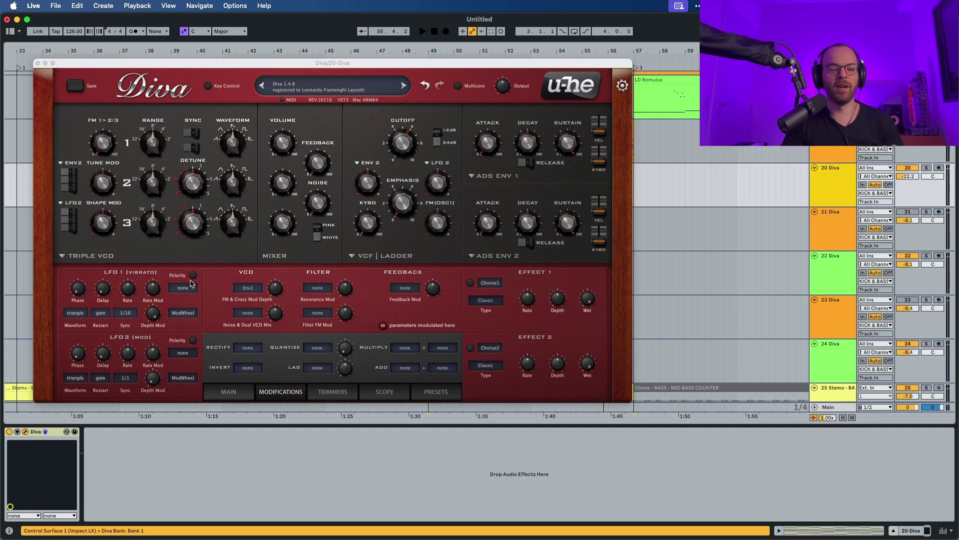
key(s)
key(space)
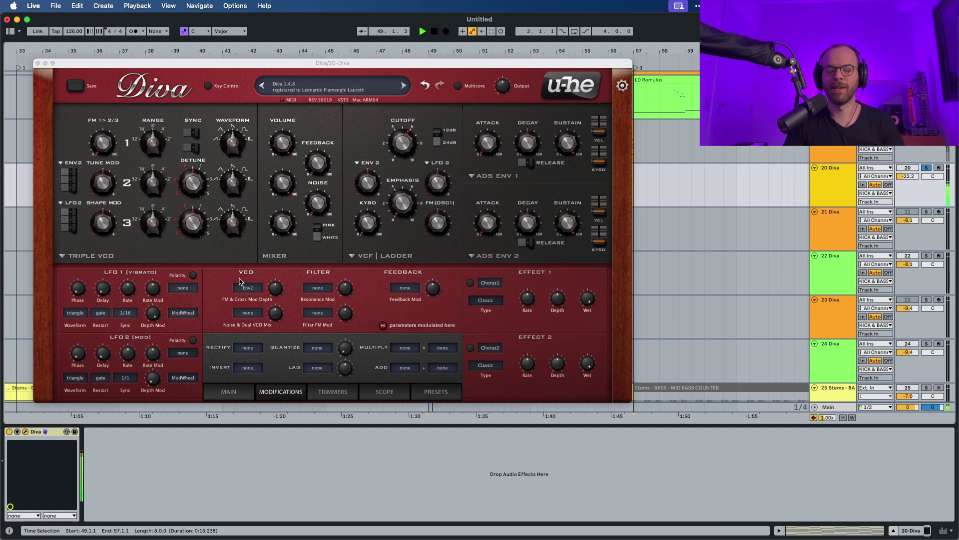
Step: Show Diva's main settings, set the tuning transpose to 0 and audition the pitch
click(218, 399)
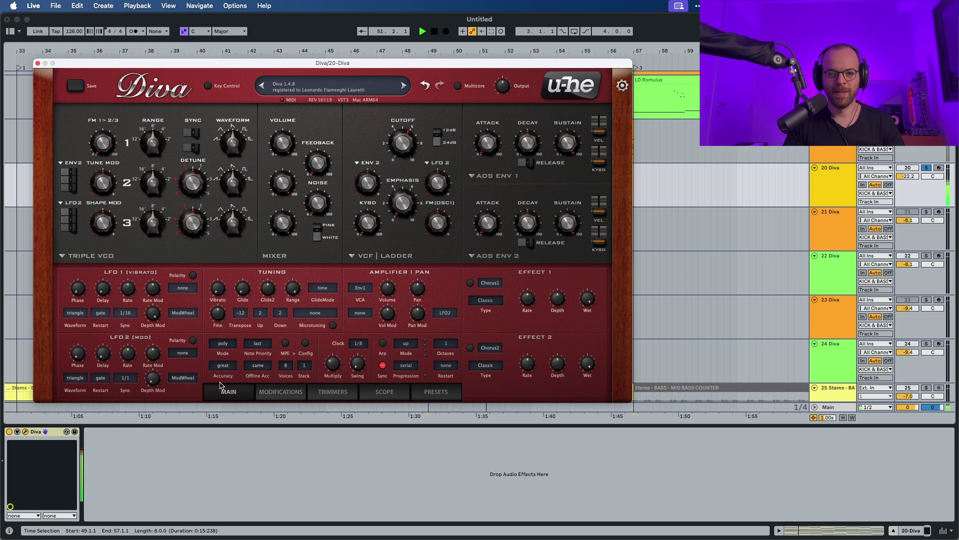
key(space)
click(240, 312)
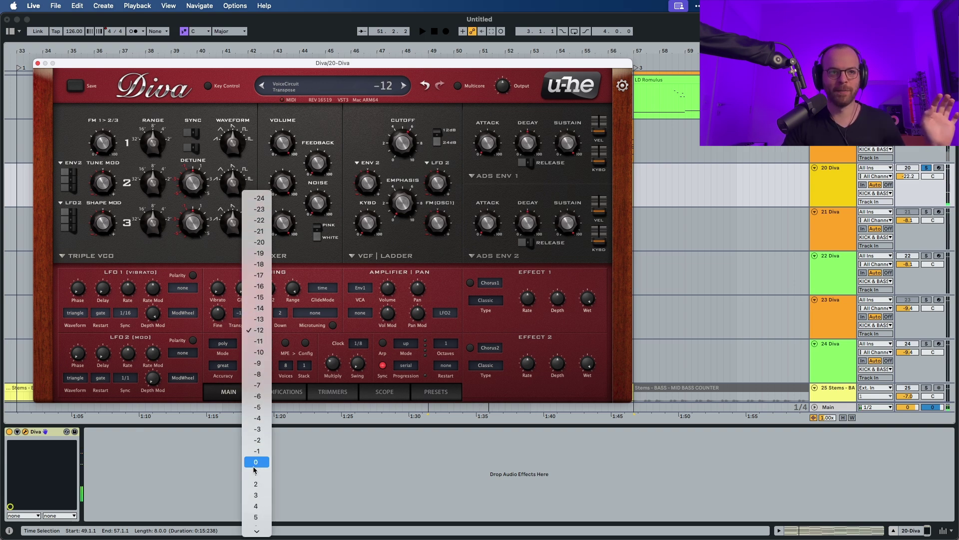
click(255, 465)
key(space)
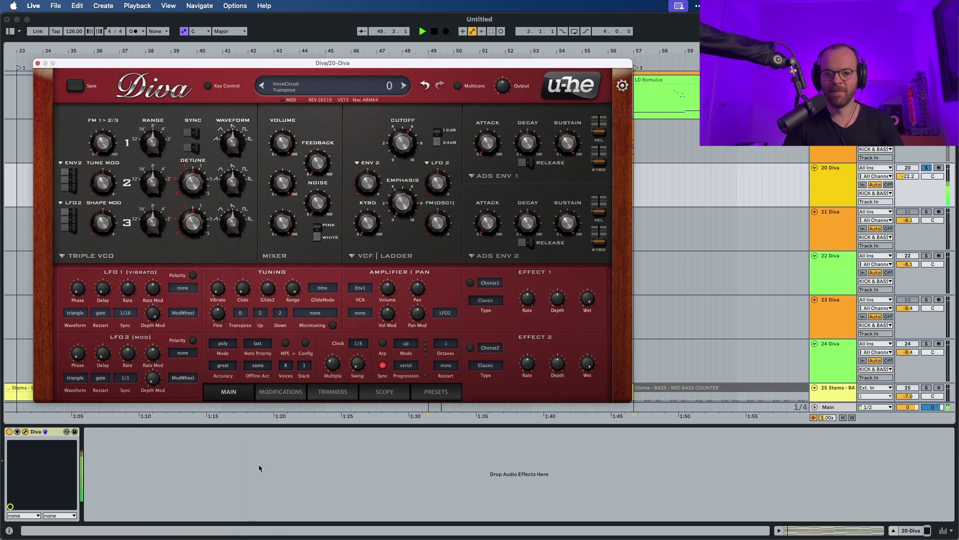
Step: Set Diva's voice stack to 2 and listen to the result
click(306, 372)
click(319, 383)
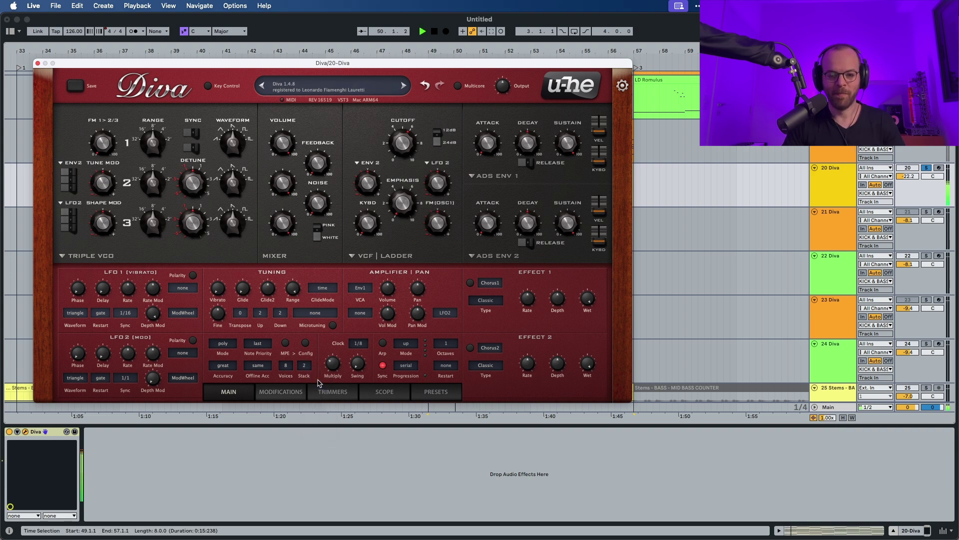
key(space)
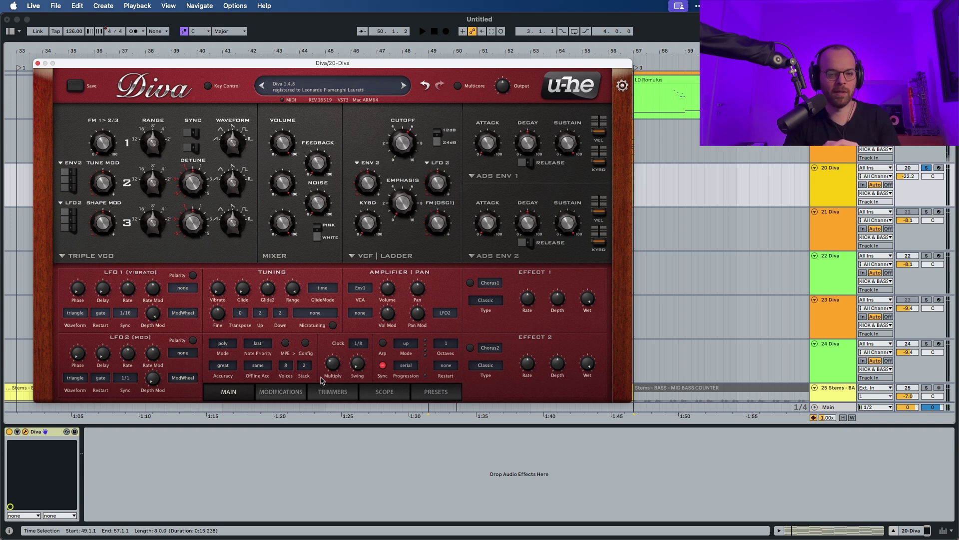
Step: Assign StackIndex as the pan modulation source, raise the pan modulation depth and audition the stereo spread
click(438, 315)
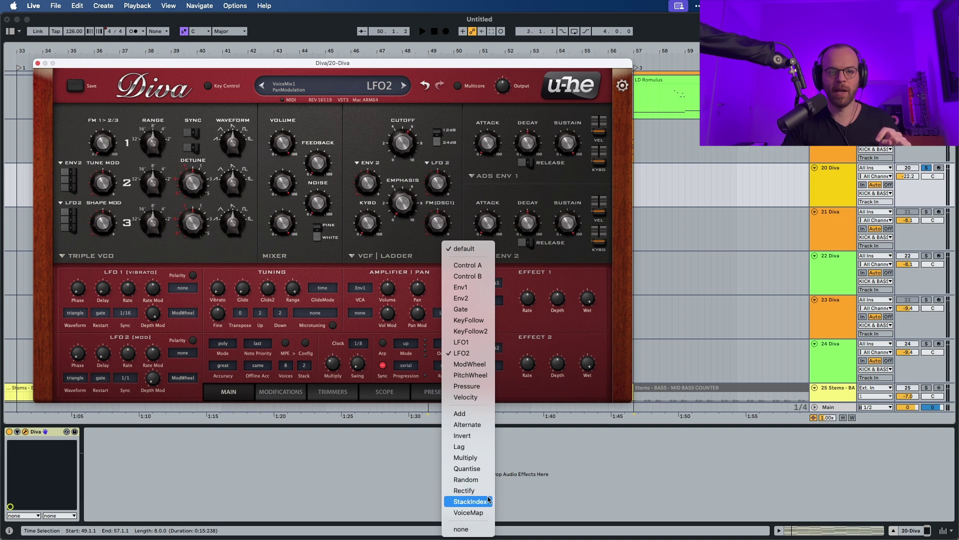
click(469, 501)
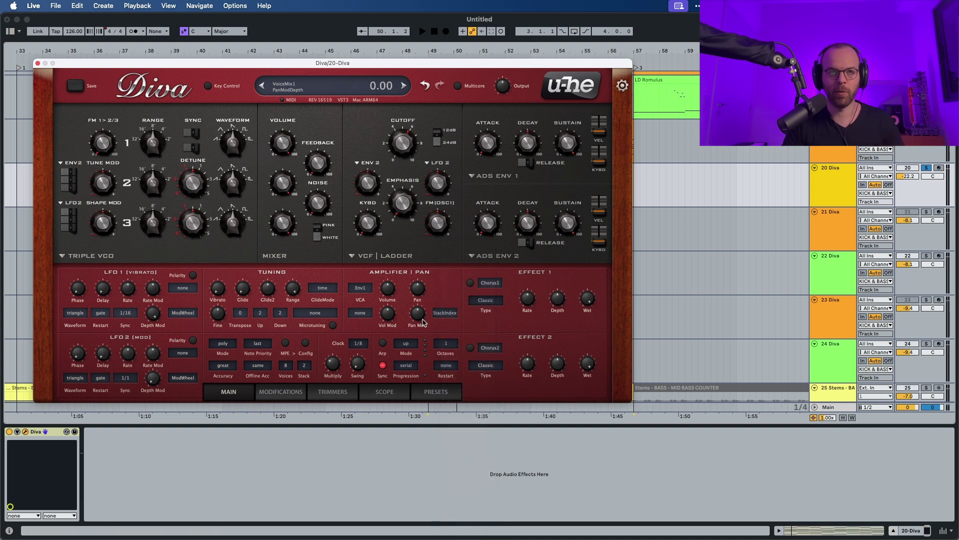
drag(424, 322, 426, 291)
key(space)
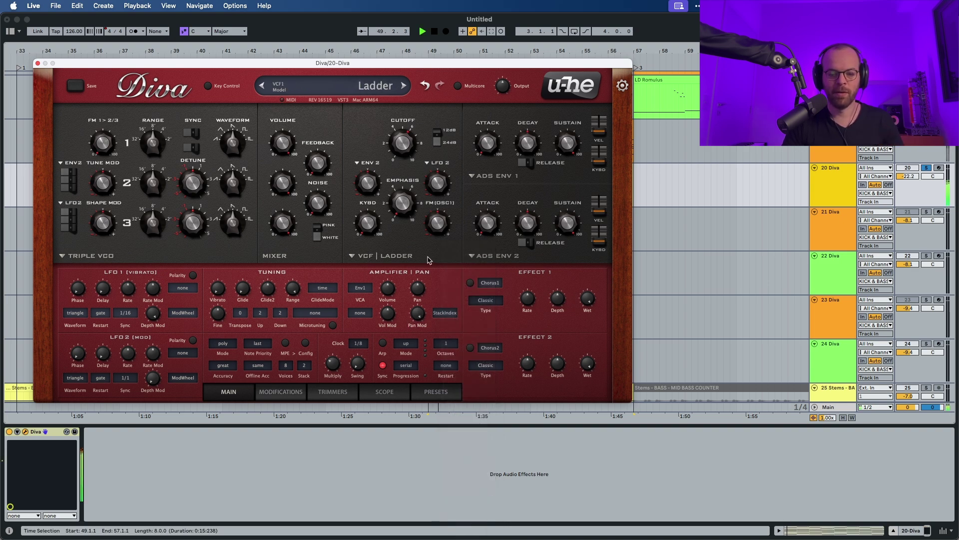
key(space)
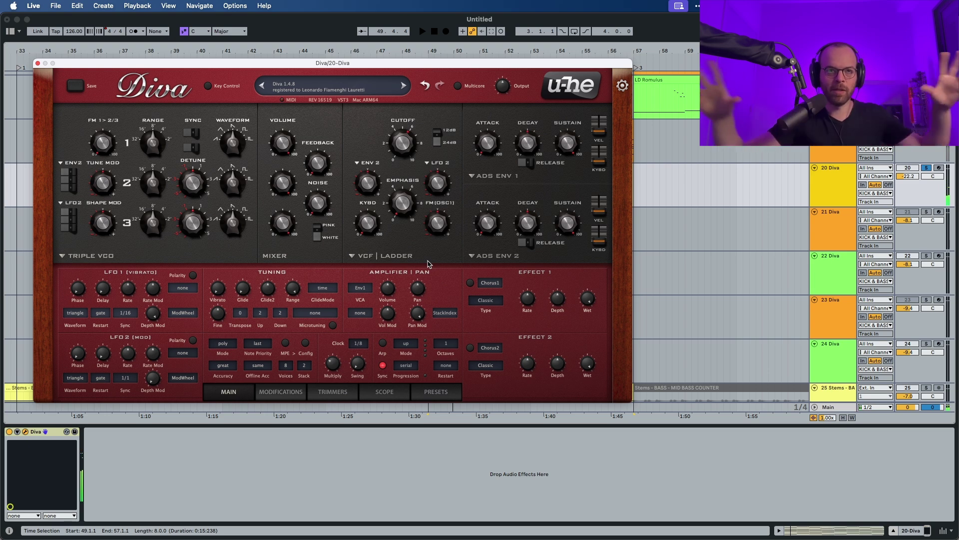
Step: Change the oscillator model from Triple VCO to Digital Oscillator and audition it
click(99, 255)
click(119, 301)
key(space)
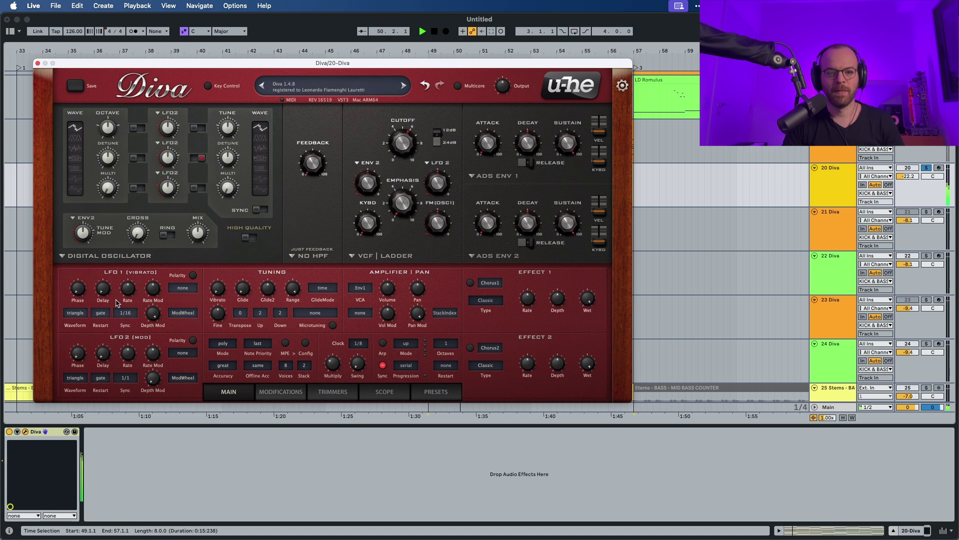
key(space)
Step: Set the first digital oscillator's waveform to TriWrap and audition it
click(77, 139)
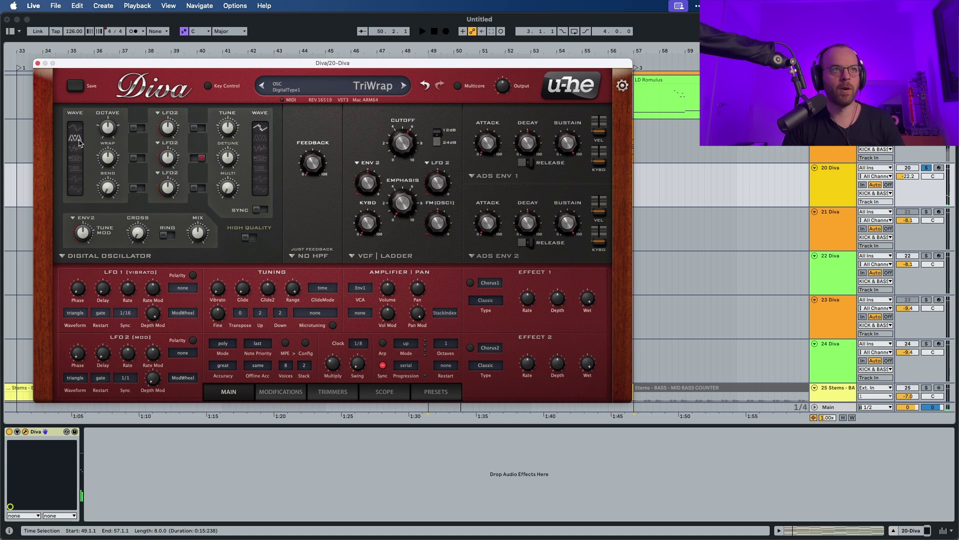
key(space)
key(space)
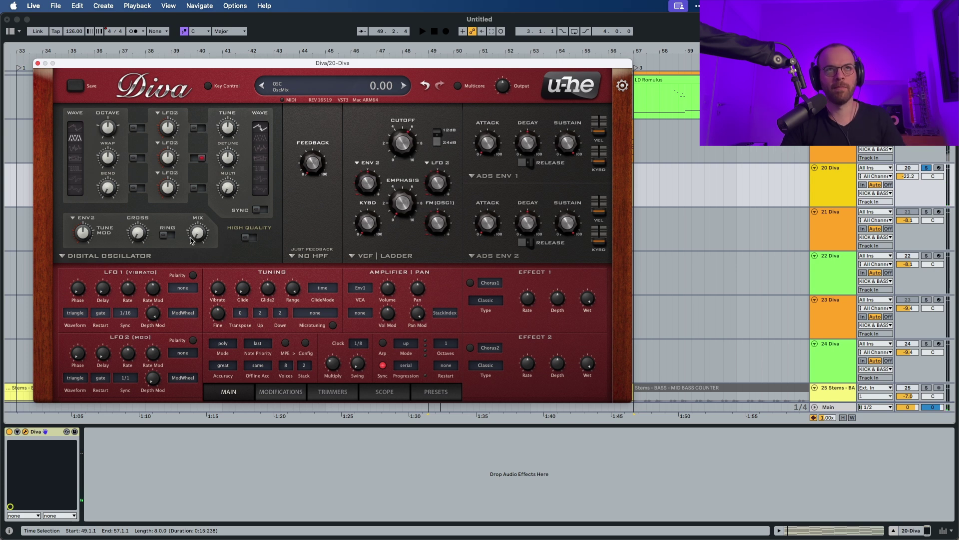
key(space)
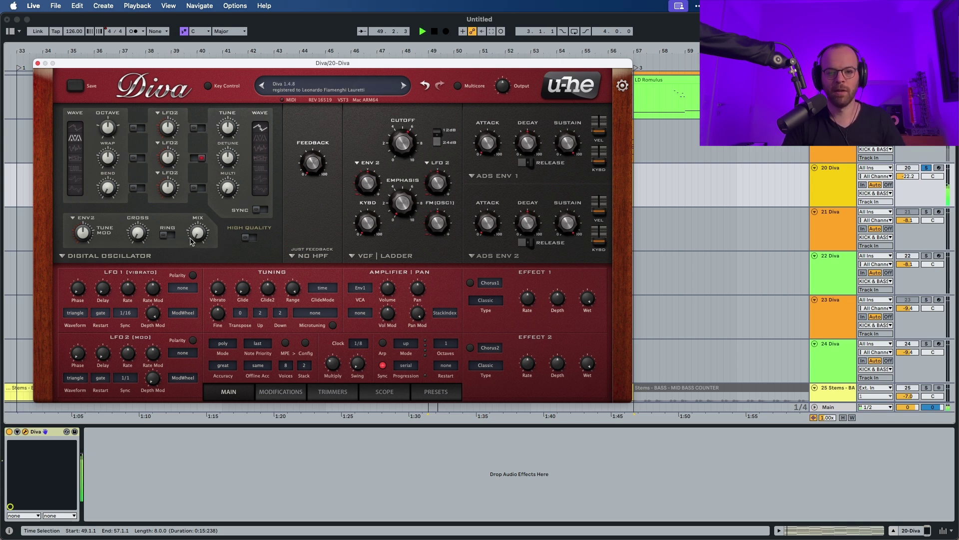
key(space)
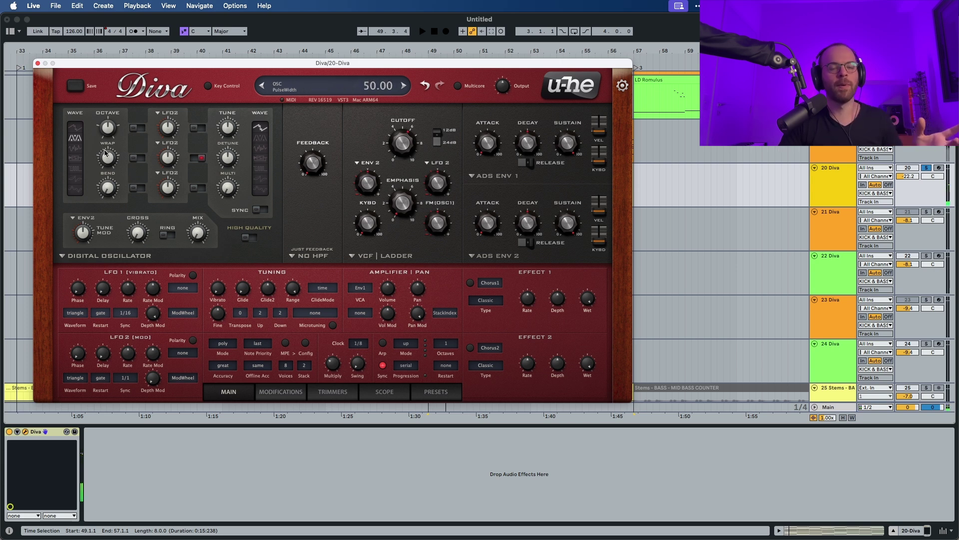
Step: Set the first oscillator's wrap to 43.50 and its bend to 48.50, auditioning the tone
drag(108, 158, 108, 161)
key(space)
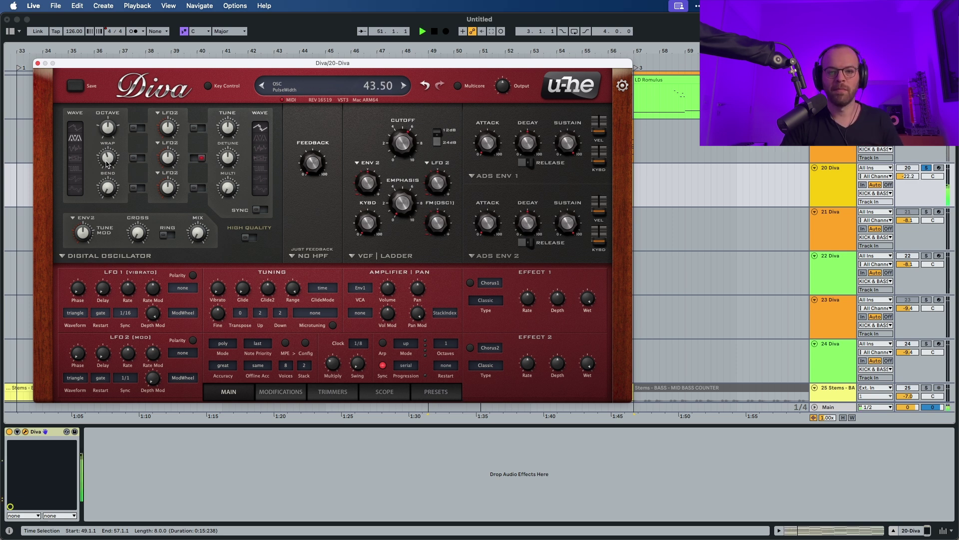
key(space)
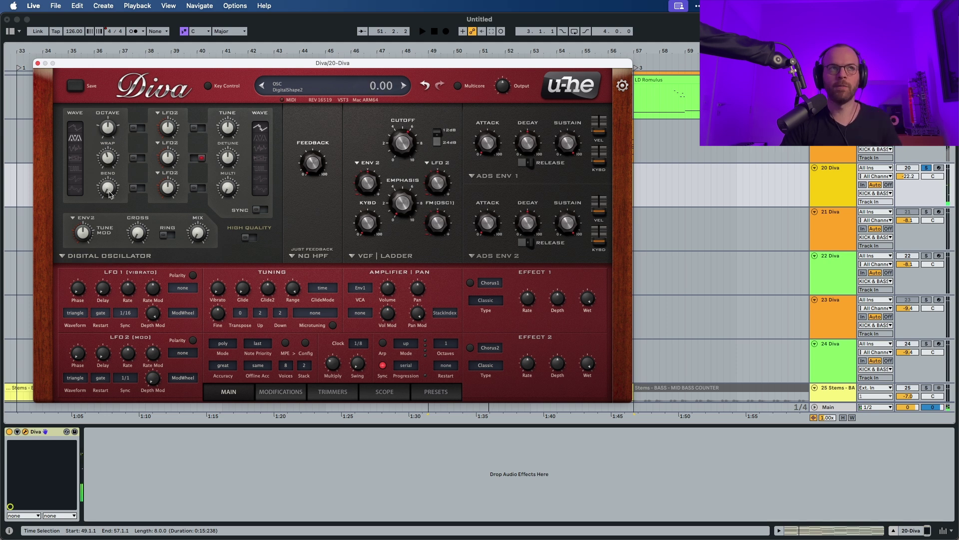
drag(109, 192, 109, 188)
key(space)
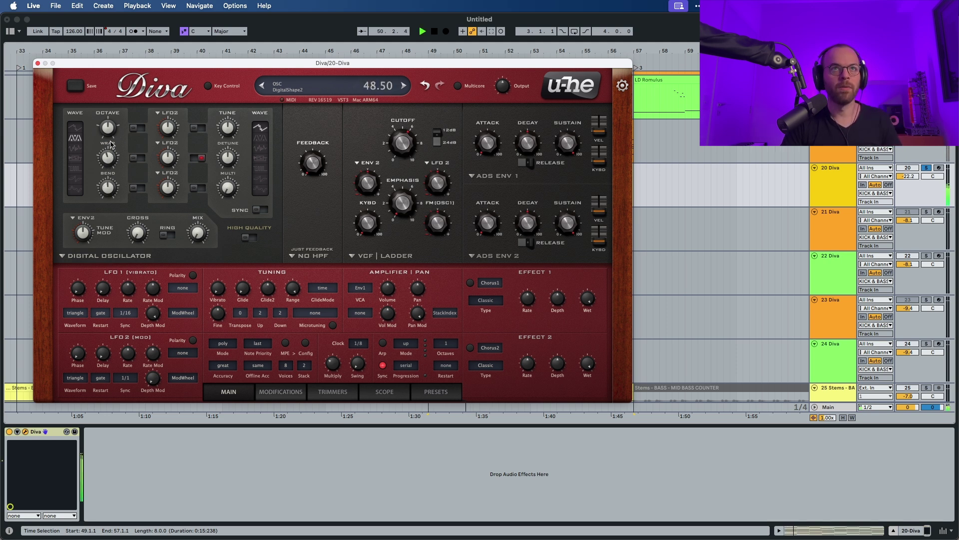
drag(111, 145, 112, 141)
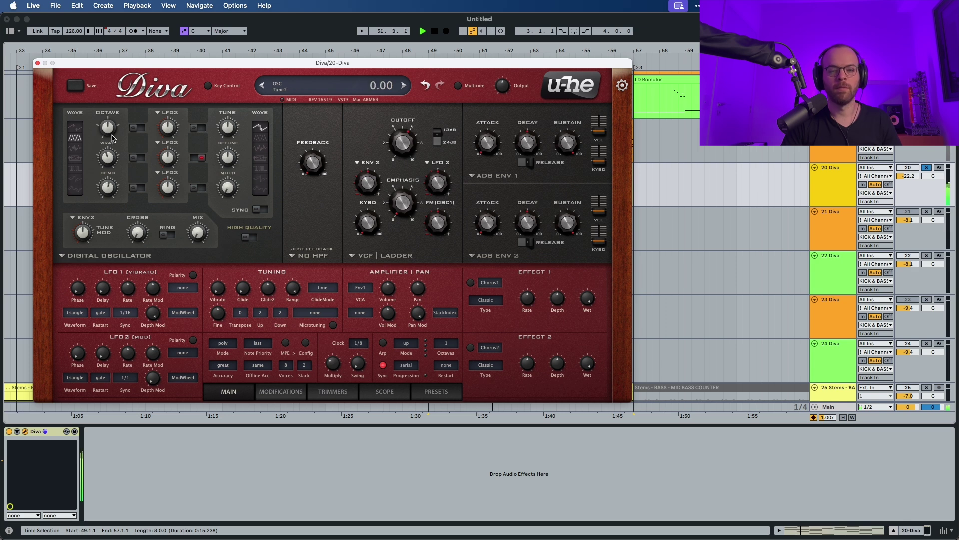
key(space)
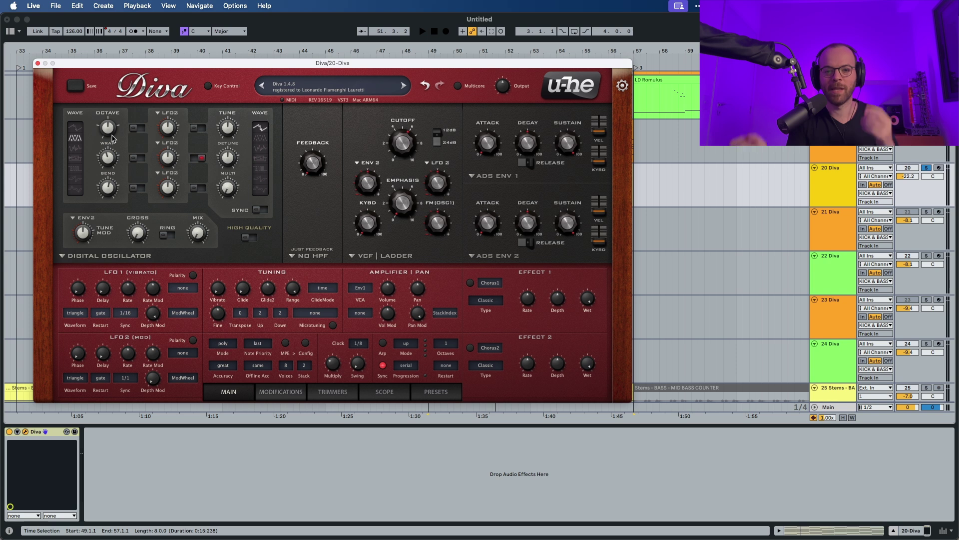
Step: Set the oscillator mix to 100 and the second oscillator's waveform to Pulse, auditioning it alone
drag(198, 233, 204, 121)
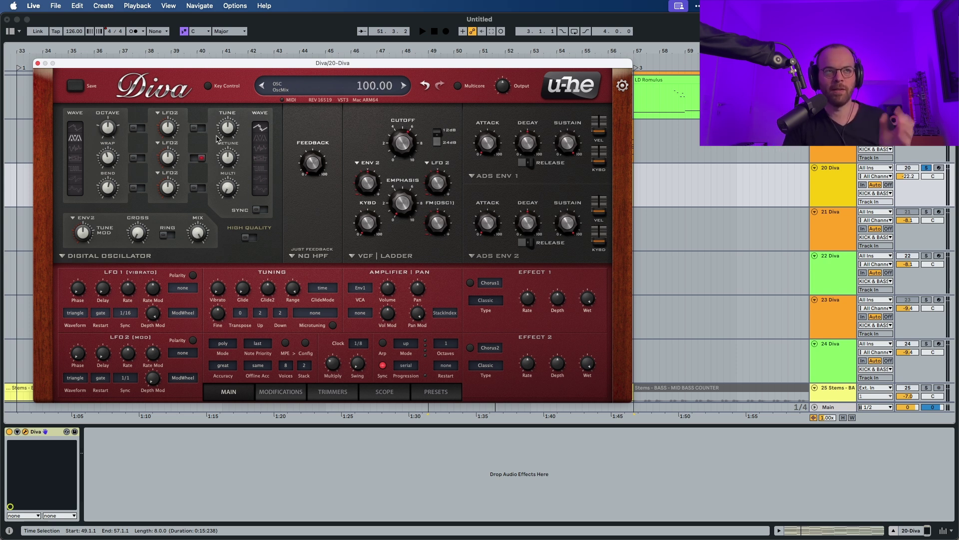
mouse_move(228, 131)
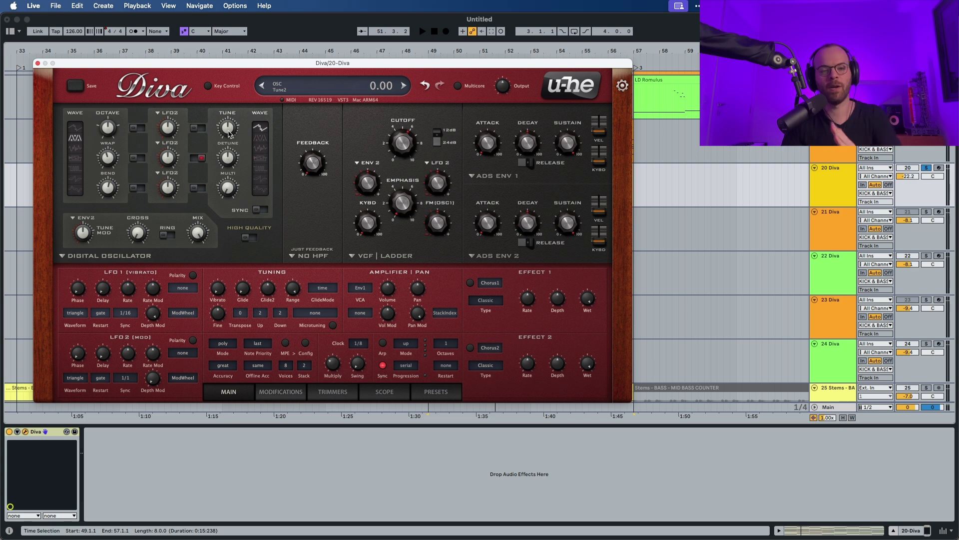
key(space)
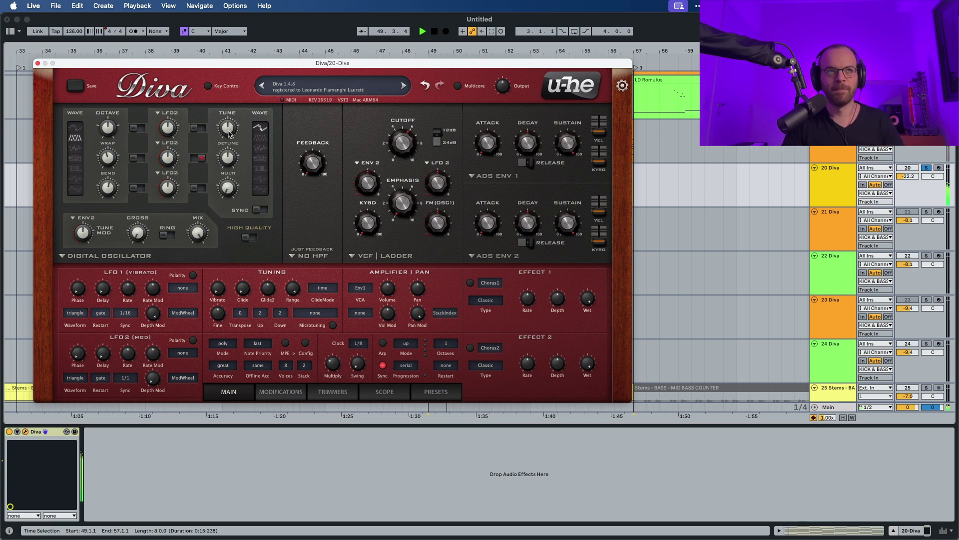
click(261, 170)
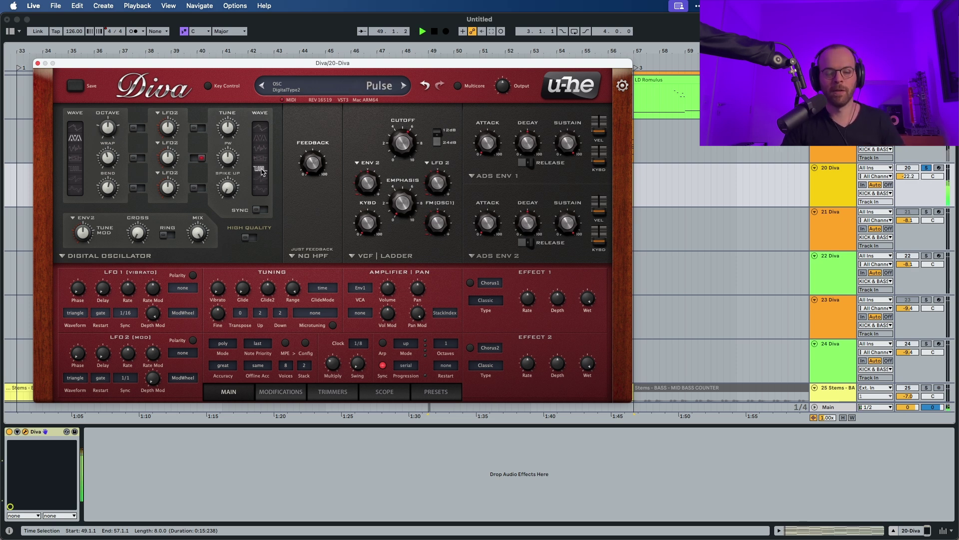
mouse_move(227, 158)
key(space)
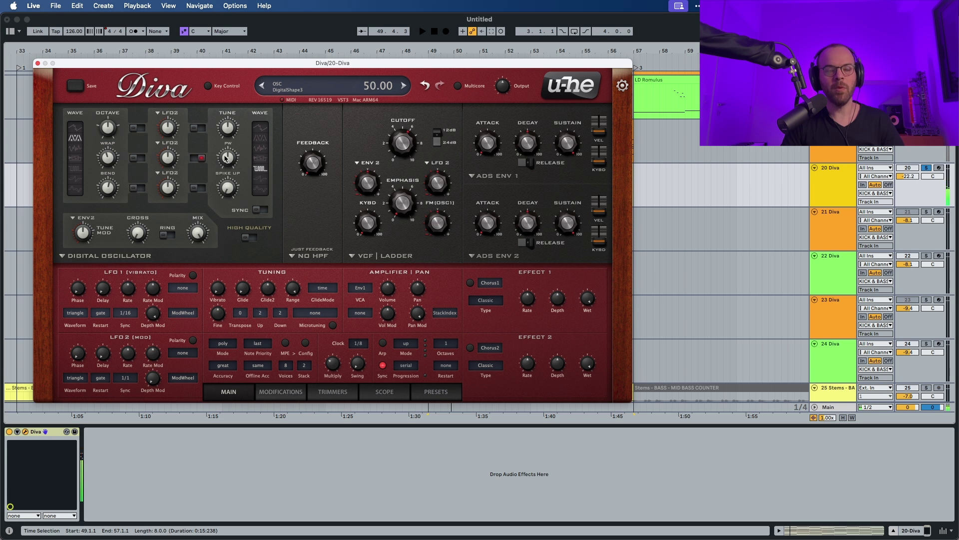
Step: Set the second oscillator's pulse width to 39.50 and raise its spike-up amount
drag(226, 158, 225, 161)
key(space)
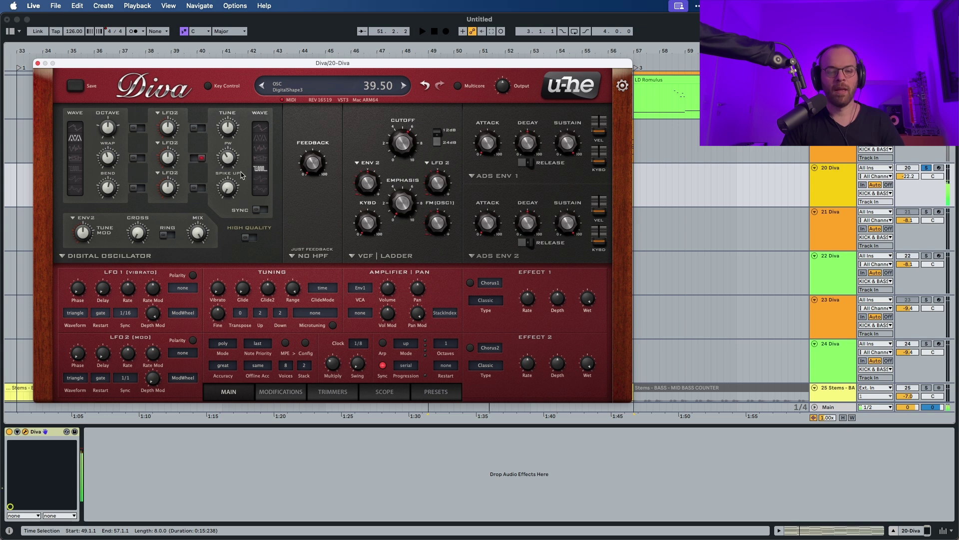
mouse_move(233, 194)
drag(229, 195, 238, 134)
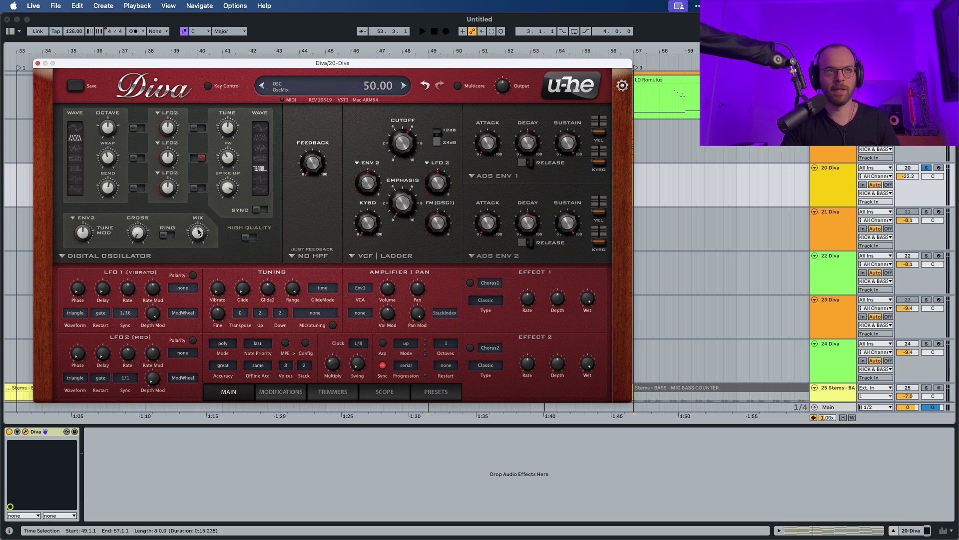
Step: Balance the oscillator mix at 50 and tune the second oscillator to -0.11, auditioning the blend
key(space)
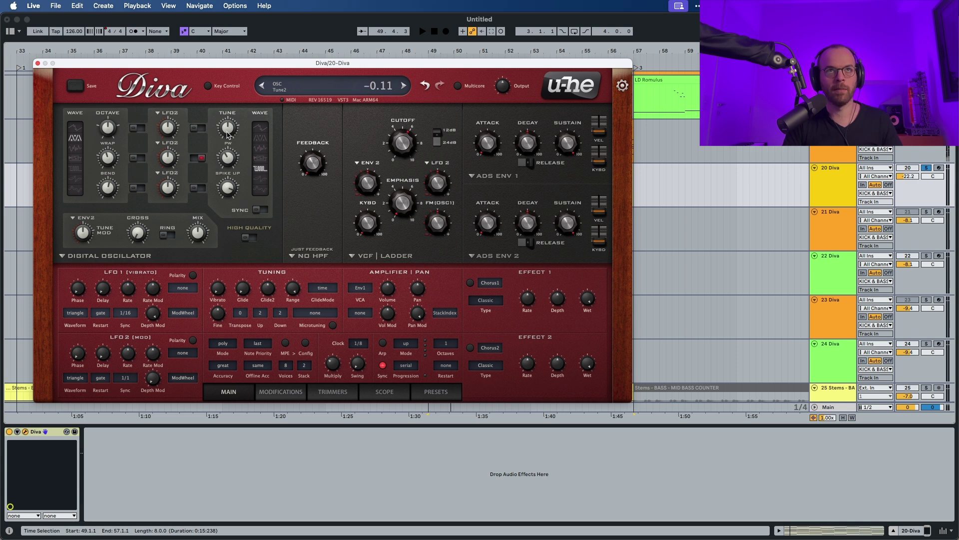
key(space)
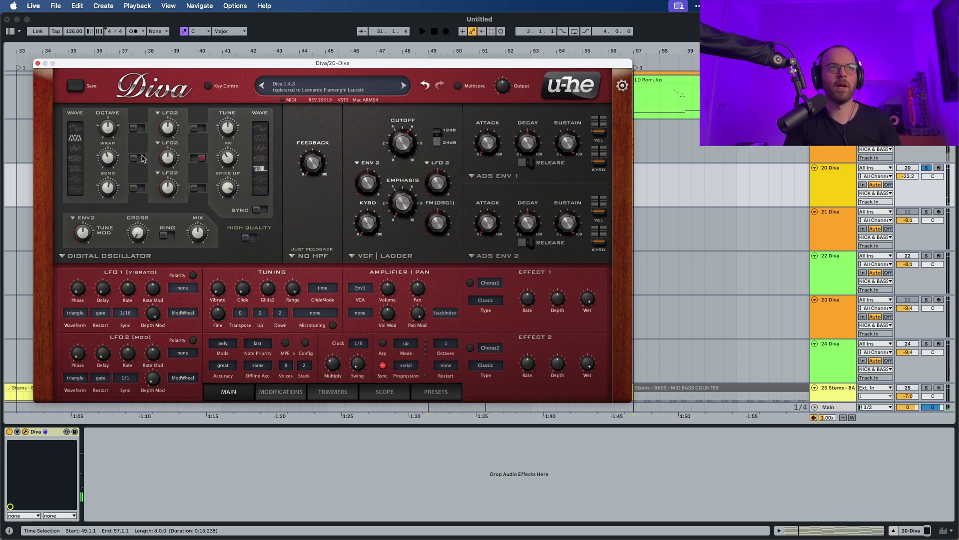
Step: Enable width modulation for the first oscillator and set the modulation source to LFO1
click(140, 158)
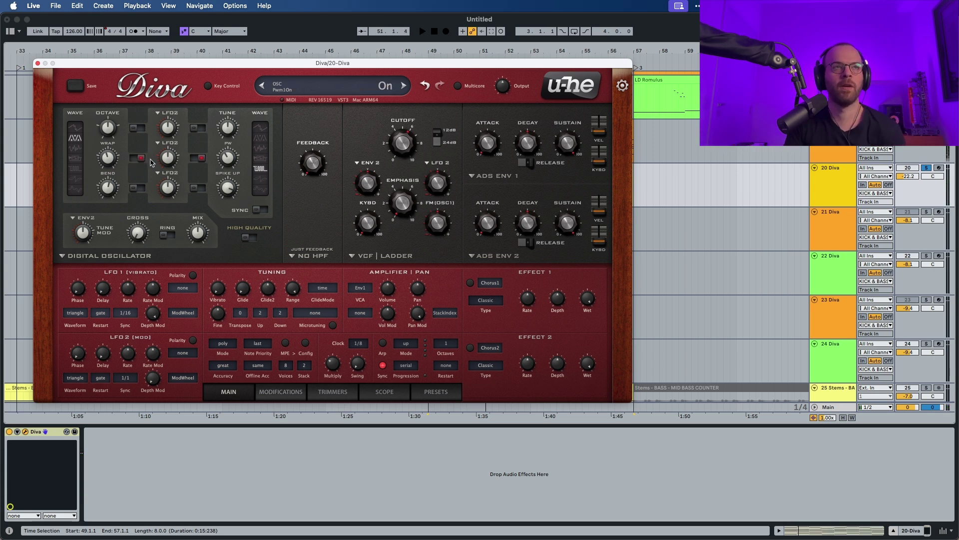
click(171, 143)
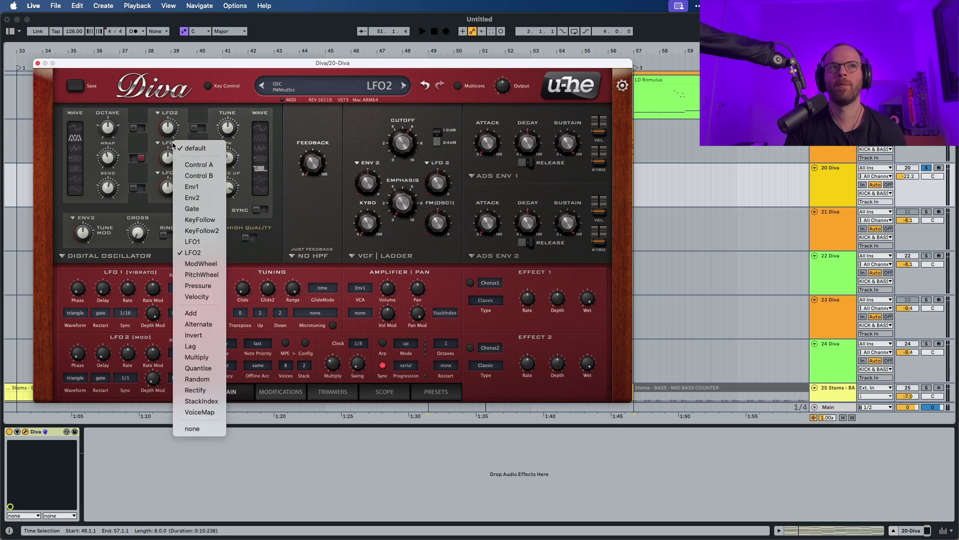
click(209, 242)
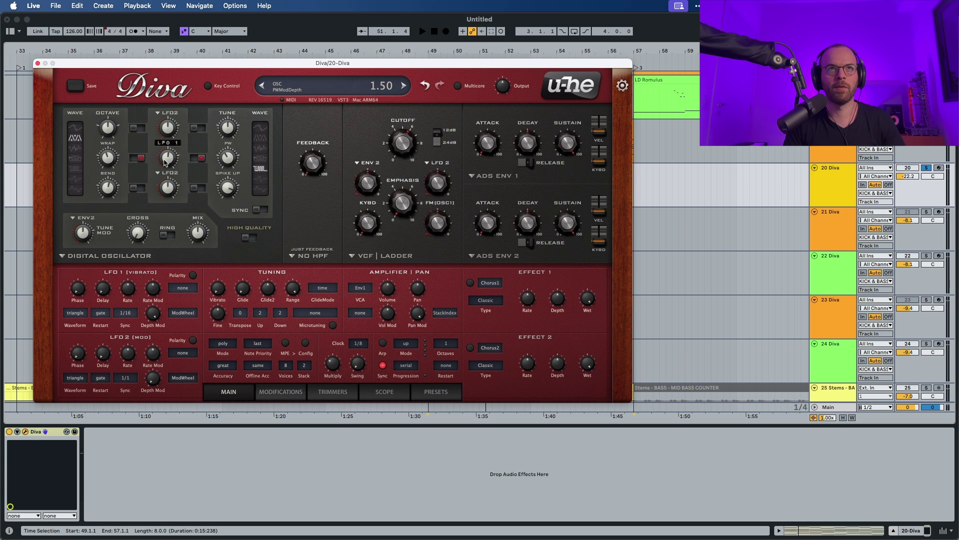
Step: Fine-tune the pulse-width modulation depth from LFO1 and audition the pad
drag(166, 154, 166, 155)
key(space)
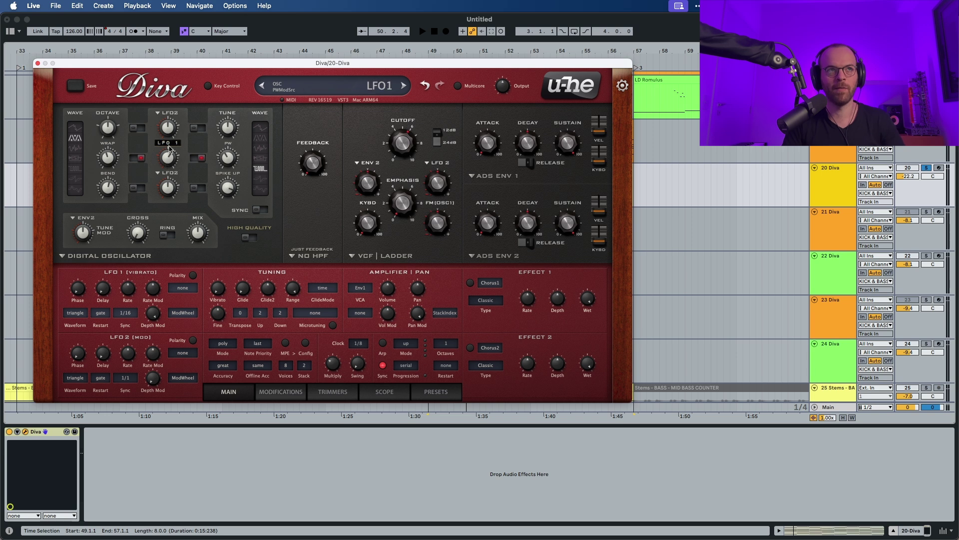
key(space)
key(space)
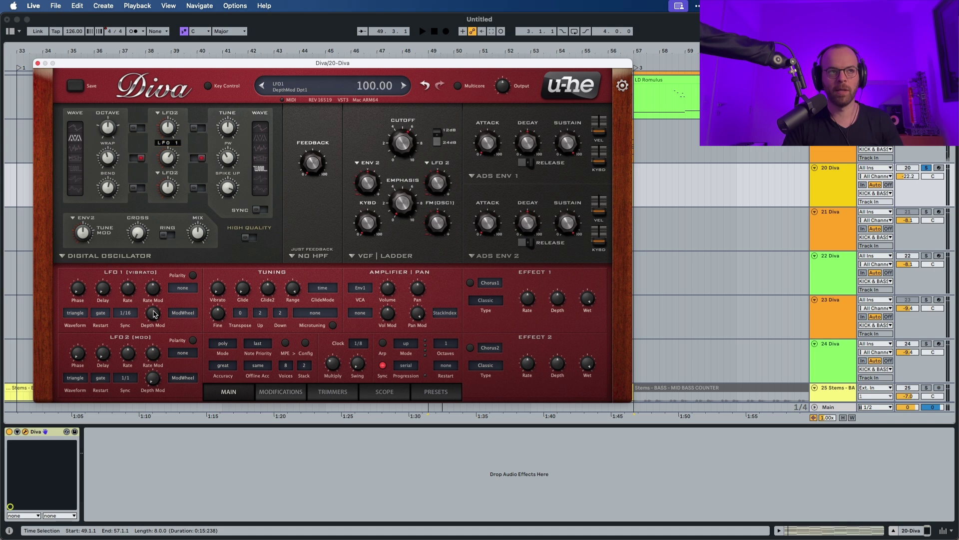
Step: Set LFO1's depth modulation to 0 and audition the pad
drag(154, 314, 153, 363)
key(space)
drag(149, 400, 148, 424)
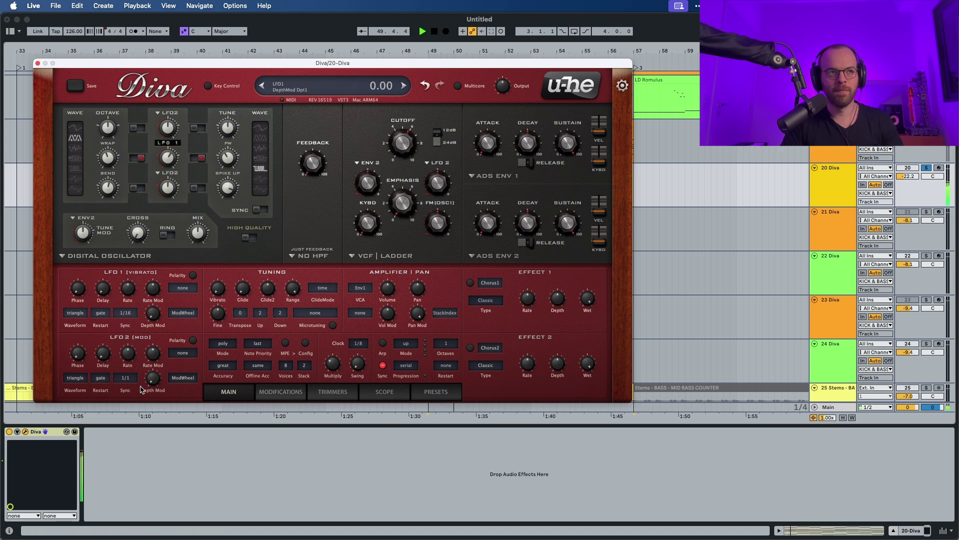
key(space)
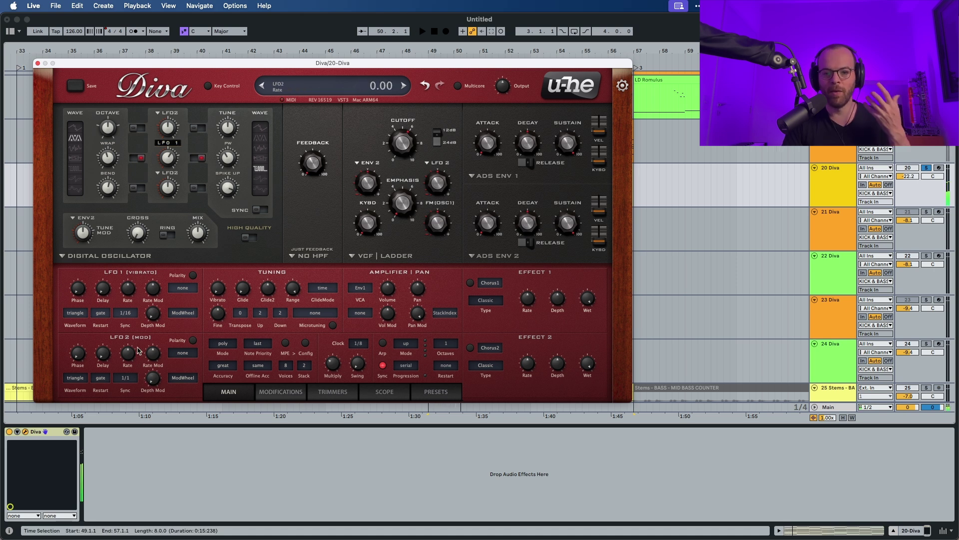
Step: Set LFO1's sync rate to 2/1 and its restart mode to sync, auditioning the slower modulation
click(124, 314)
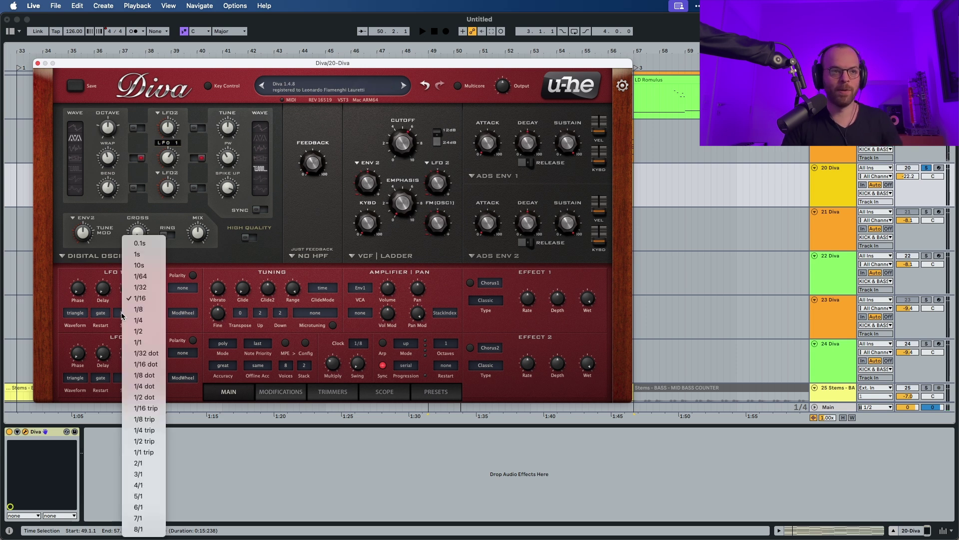
click(139, 464)
key(space)
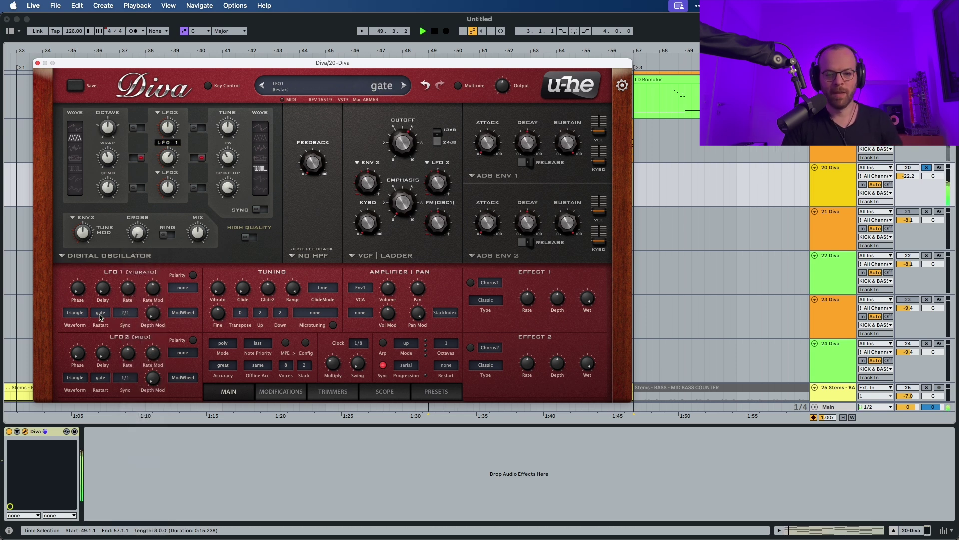
click(100, 313)
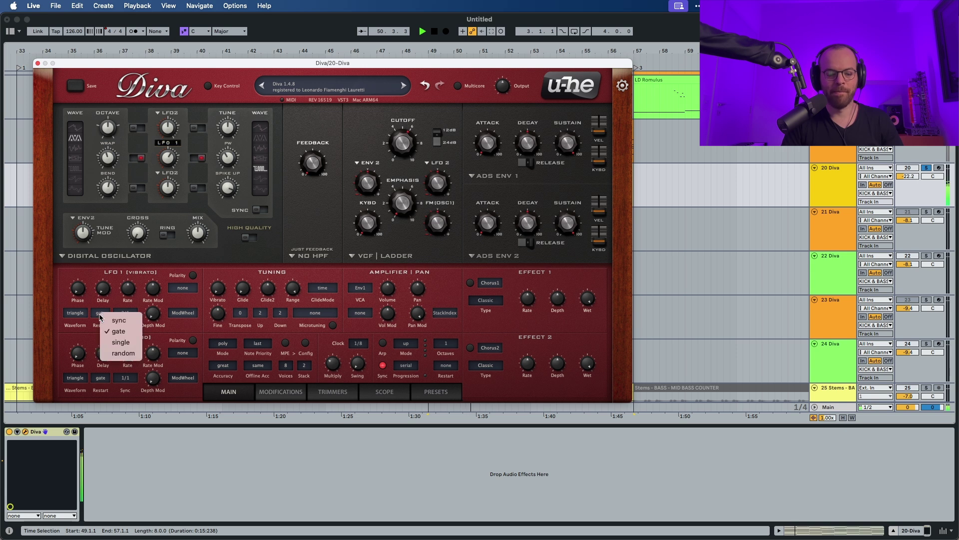
click(115, 321)
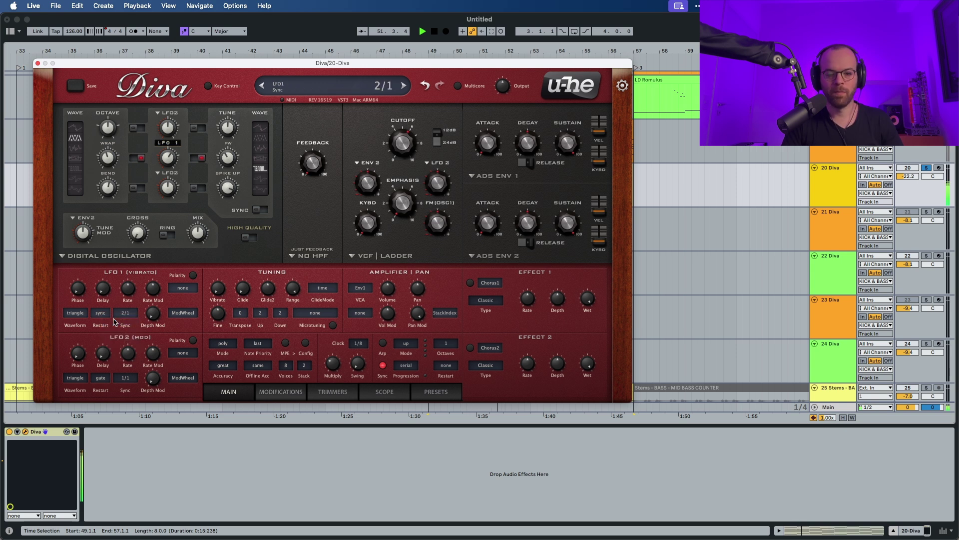
key(space)
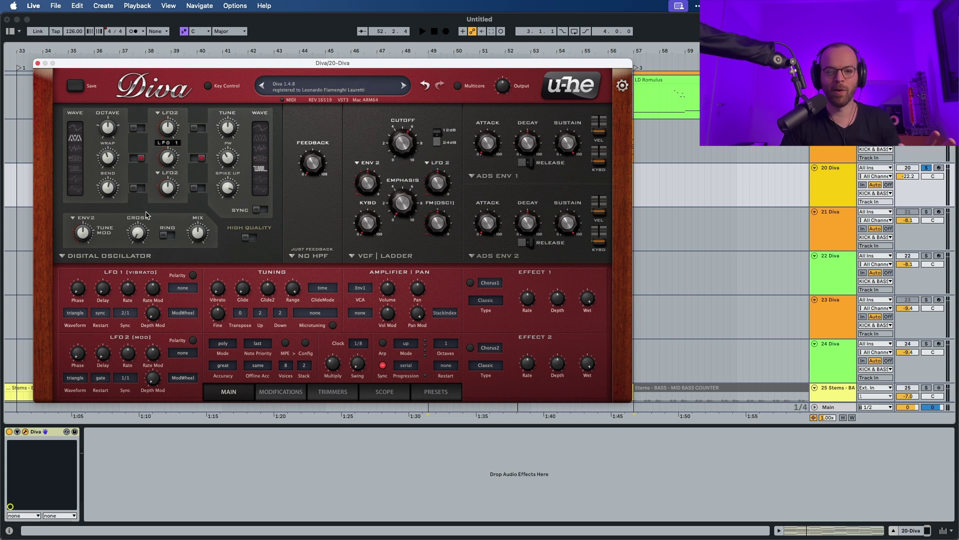
Step: Turn on high quality for the digital oscillator and raise the feedback to 20.50, auditioning the sound
click(245, 237)
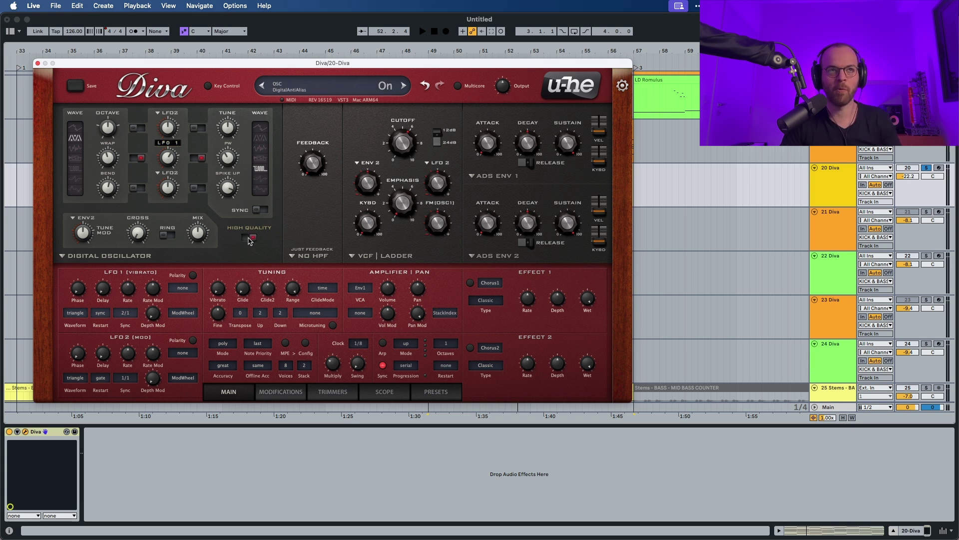
key(space)
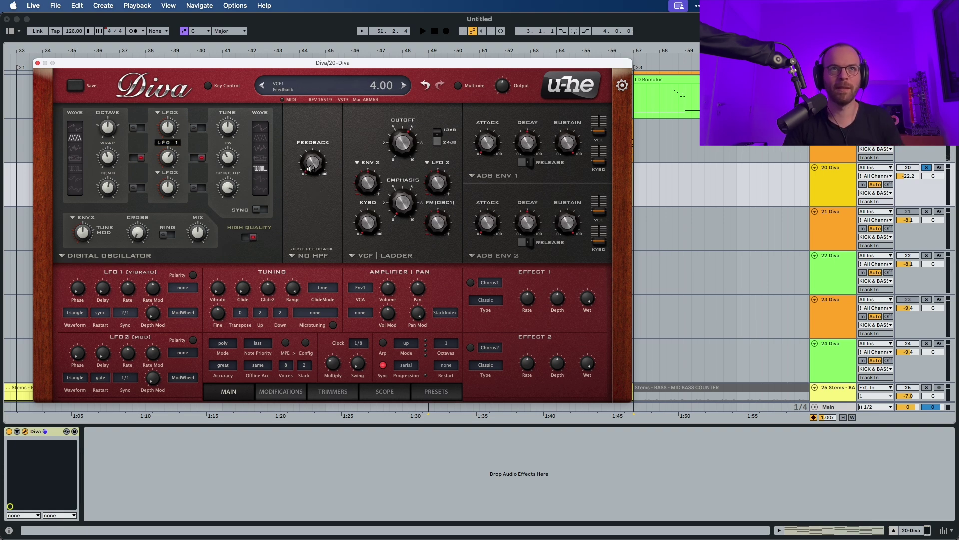
key(space)
drag(310, 169, 311, 152)
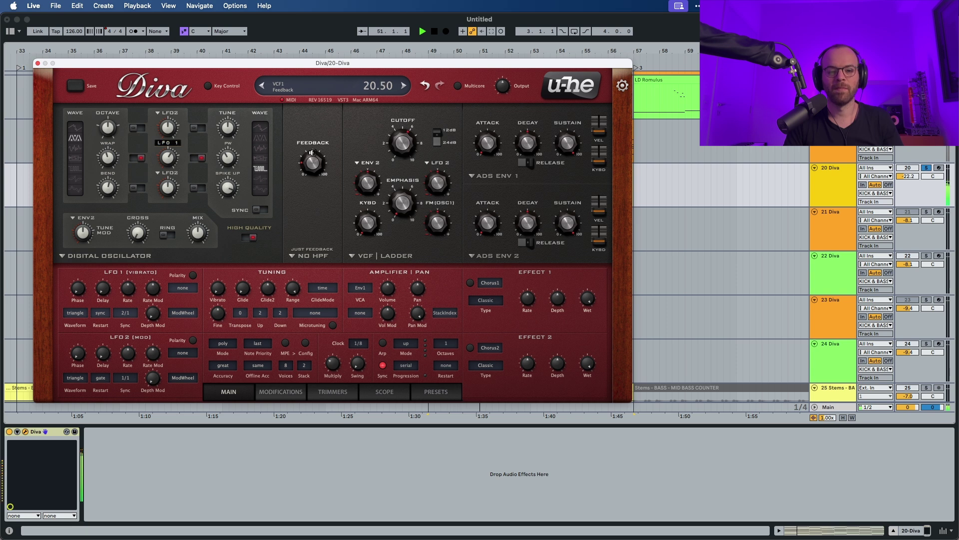
key(space)
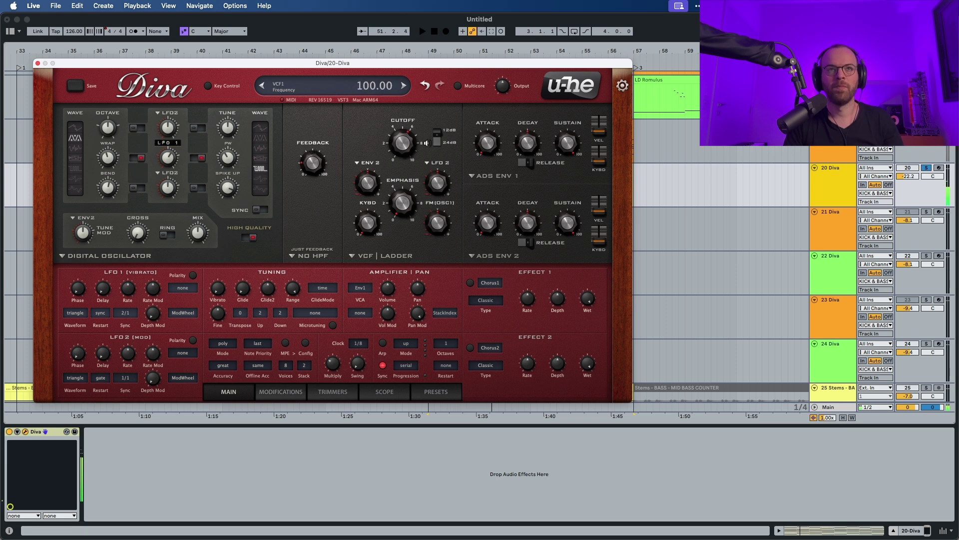
Step: Switch envelope 1 to the analogue model and raise its attack, auditioning the slower onset
click(493, 174)
click(510, 191)
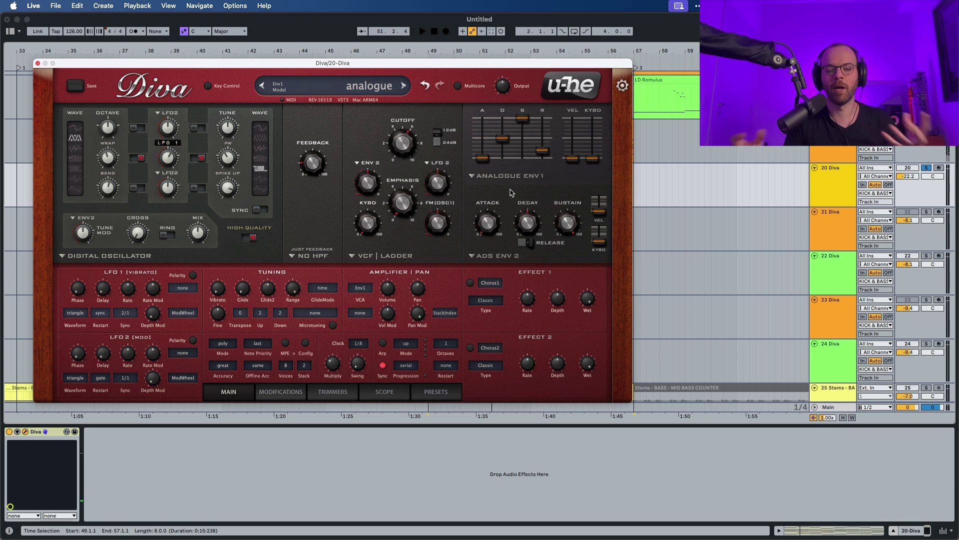
drag(482, 158, 484, 142)
key(space)
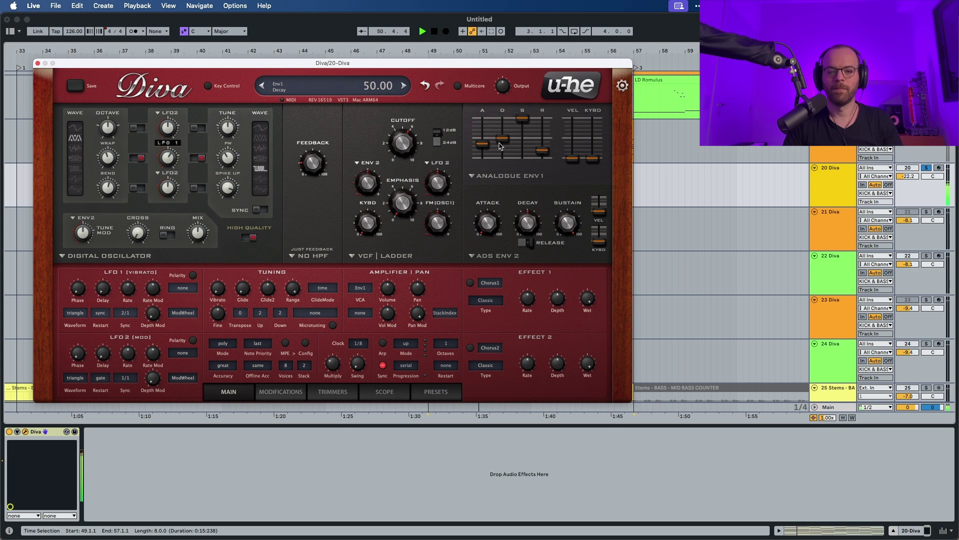
key(space)
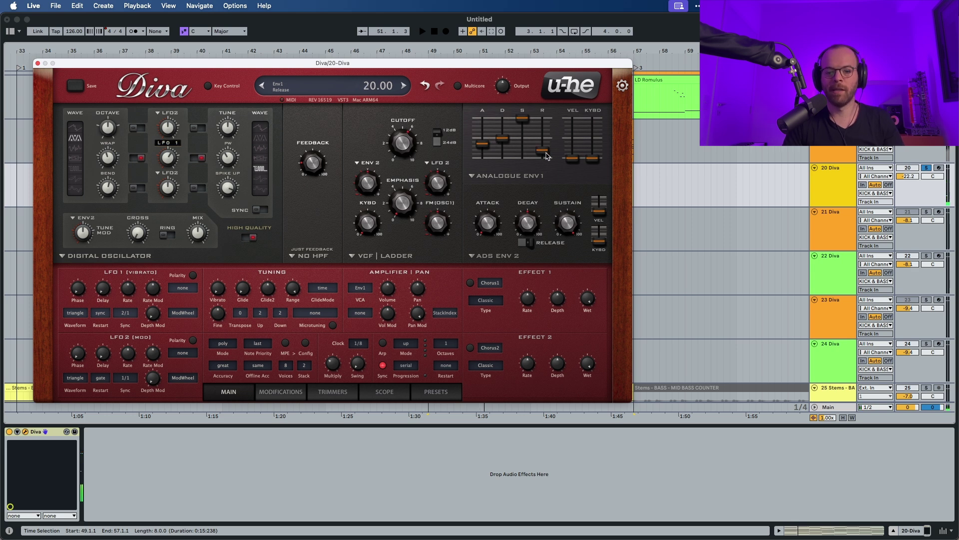
Step: Lengthen envelope 1's release and raise its velocity and keyboard amounts, auditioning the pad
drag(548, 157, 549, 144)
key(space)
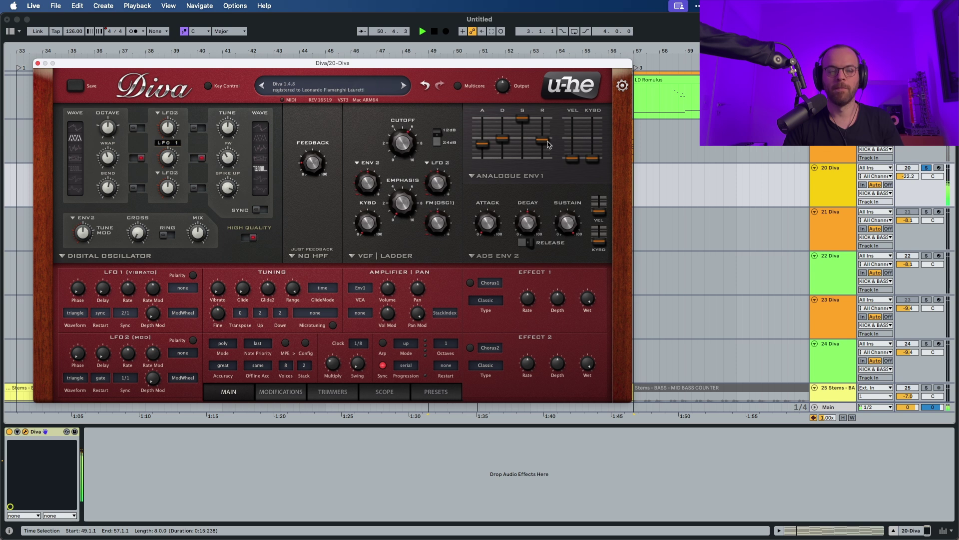
key(space)
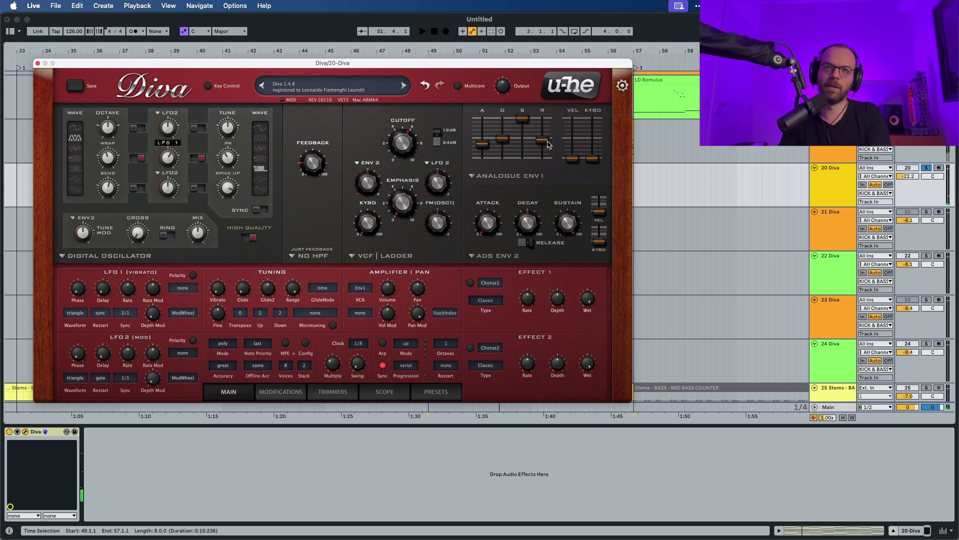
drag(573, 159, 595, 139)
key(space)
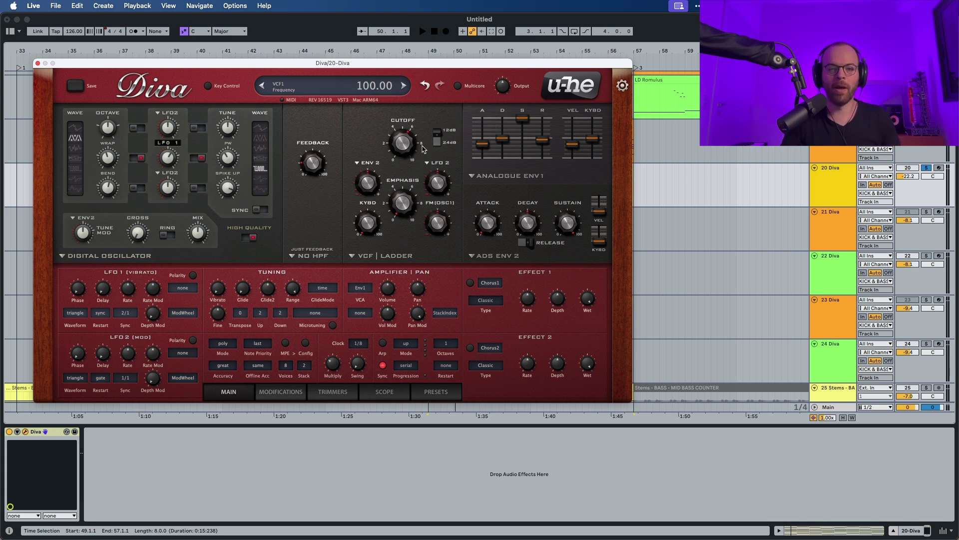
Step: Switch the filter to the Multimode model in 12 dB low-pass mode (LP2) and audition it
click(397, 256)
click(414, 284)
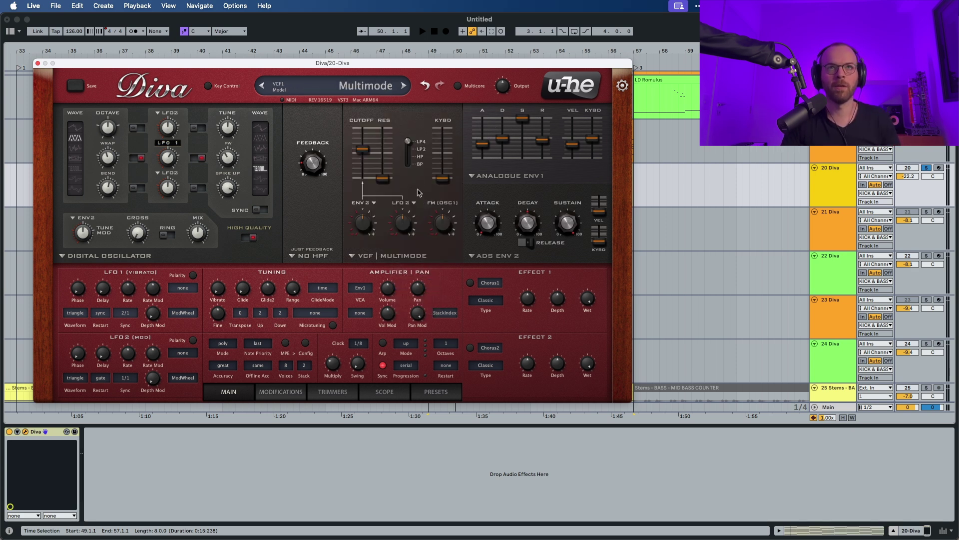
click(409, 153)
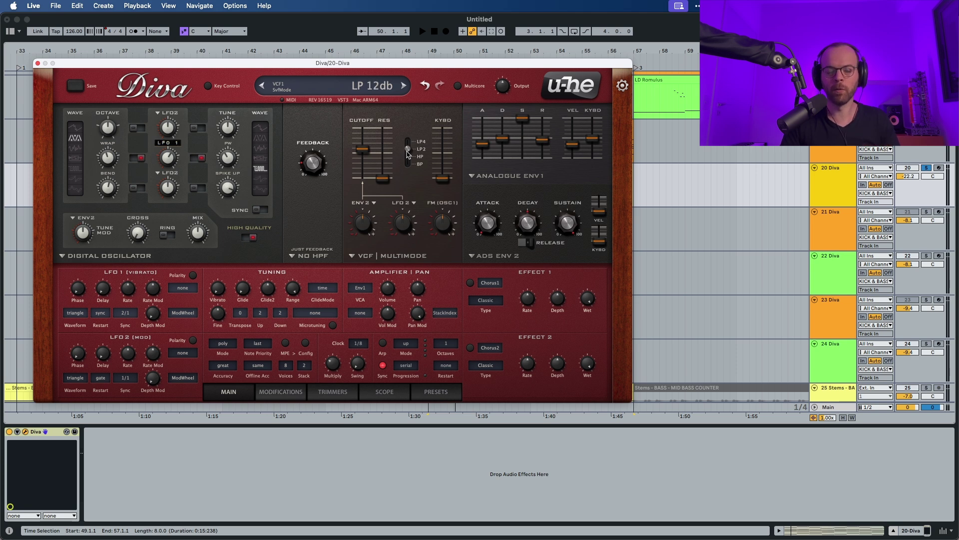
key(space)
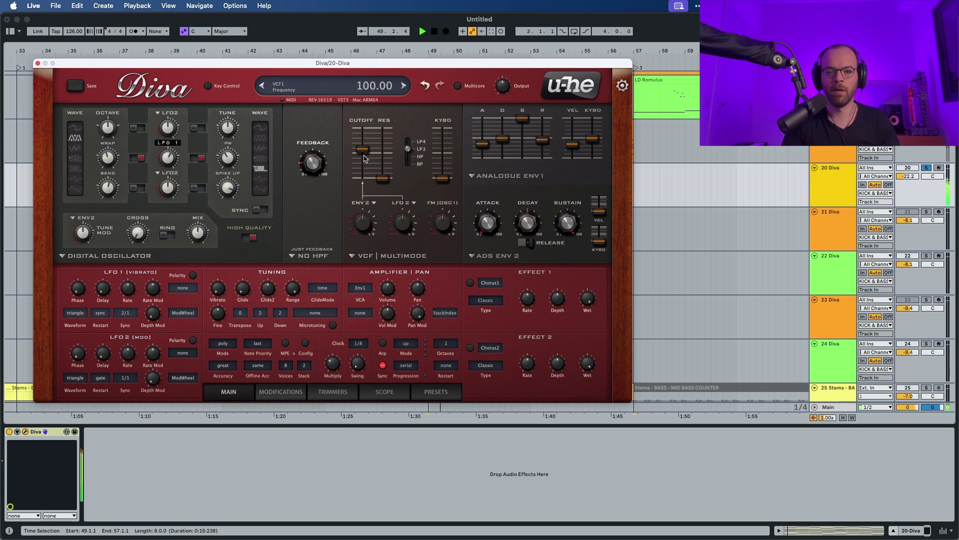
key(space)
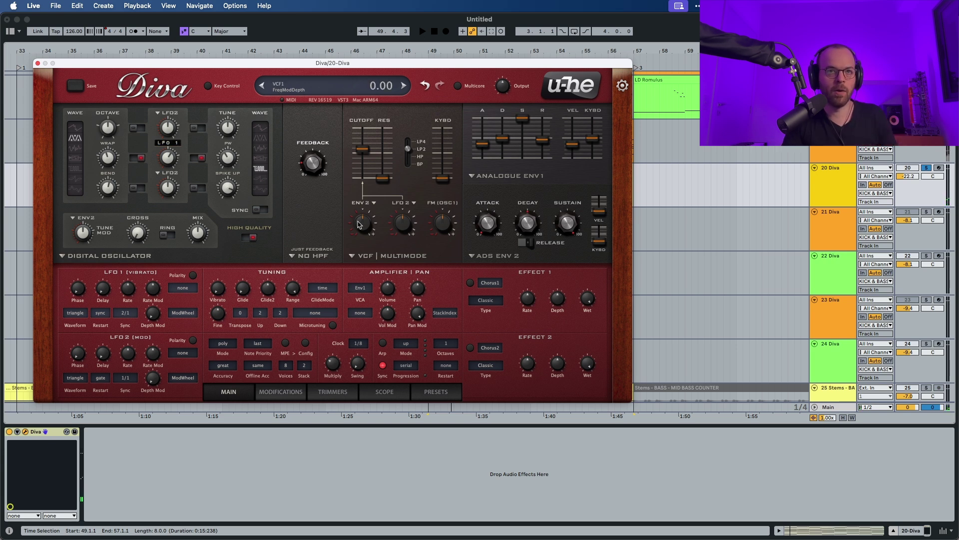
drag(388, 285, 389, 320)
key(space)
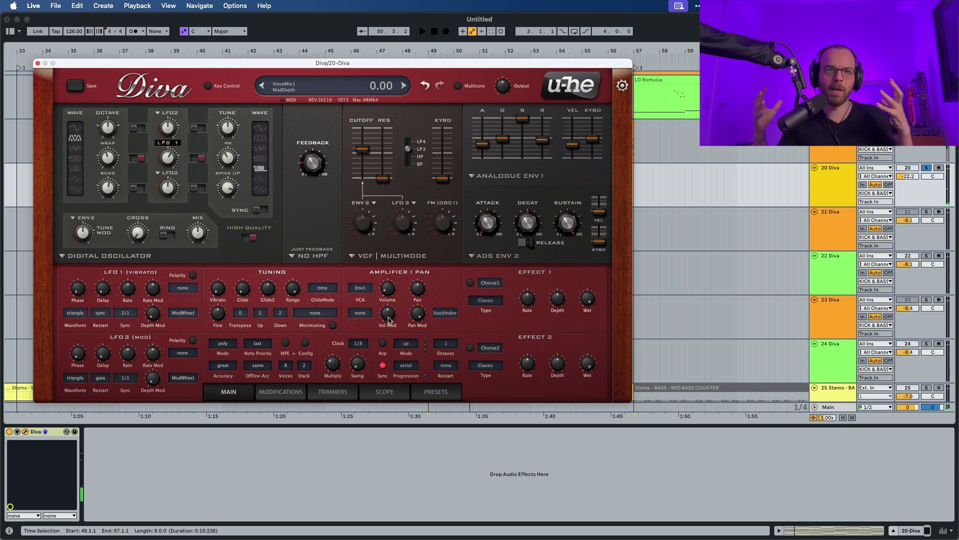
Step: Raise the filter's resonance to 14 and increase its keyboard tracking, auditioning the changes
mouse_move(365, 149)
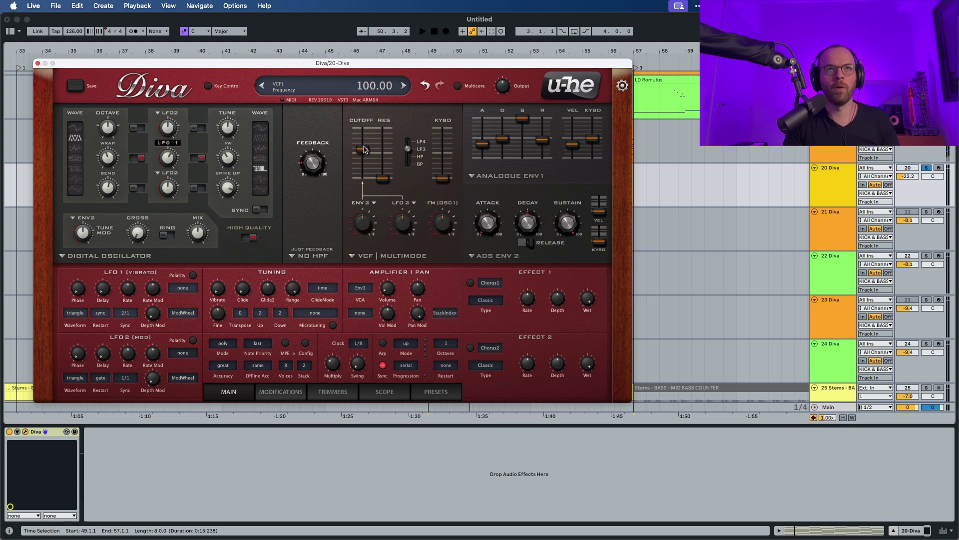
drag(364, 149, 383, 161)
key(space)
mouse_move(386, 174)
key(space)
key(space)
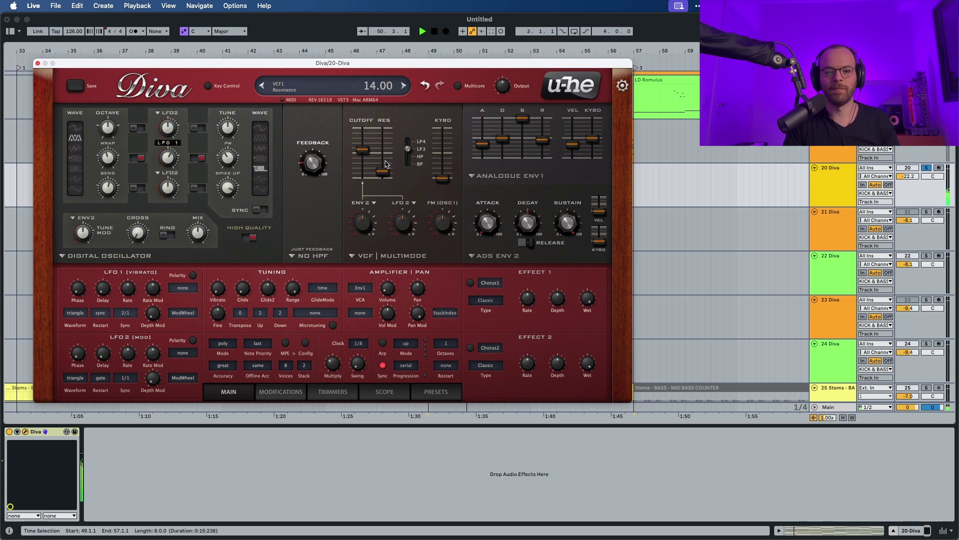
drag(442, 178, 445, 147)
key(space)
key(space)
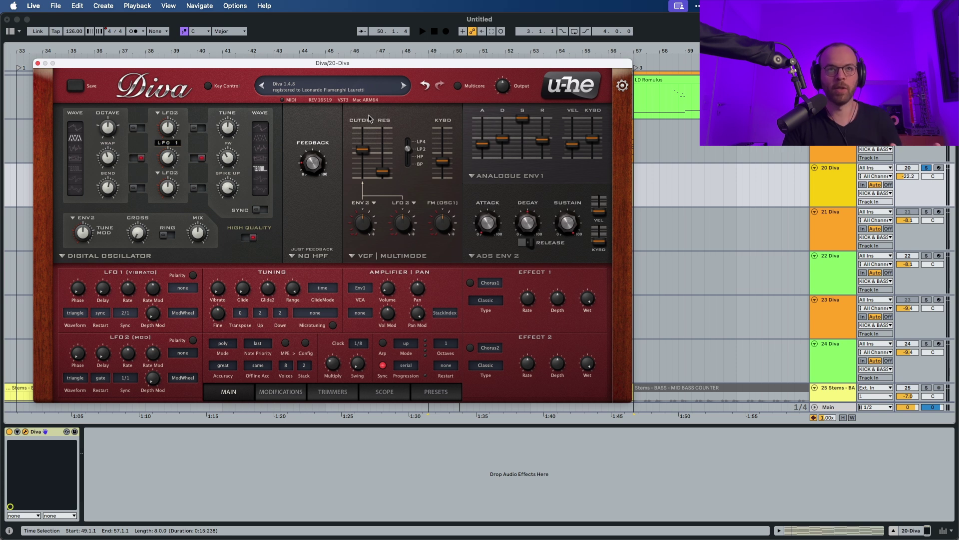
Step: Change the filter's second cutoff modulation source from LFO2 to LFO1 and adjust its depth while auditioning
click(404, 204)
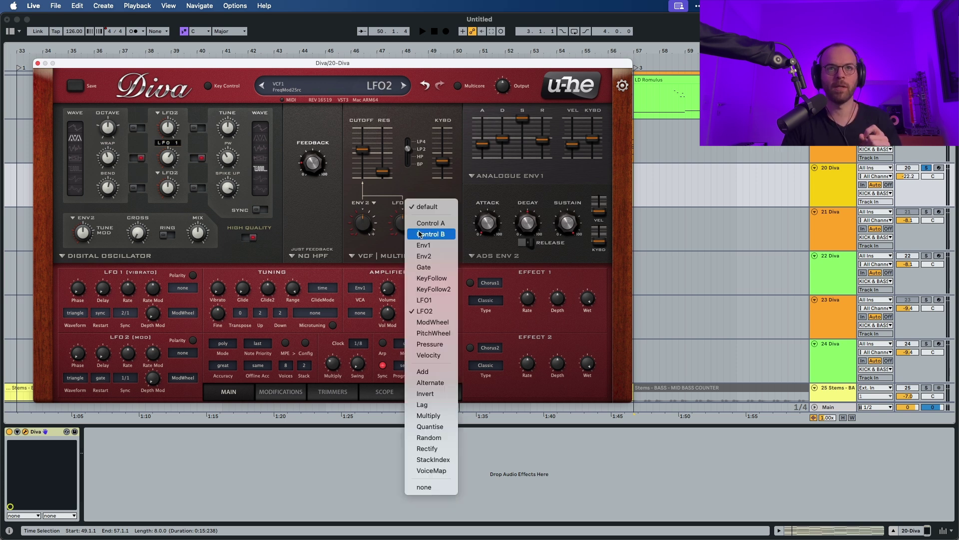
click(425, 299)
drag(402, 233, 401, 230)
key(space)
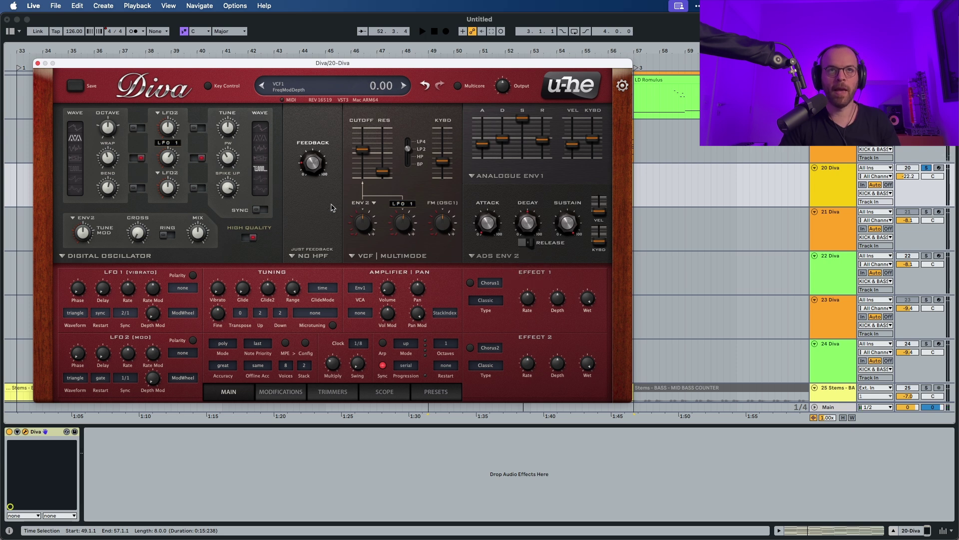
Step: Switch envelope 2 to the analogue model and set its filter cutoff modulation depth to 6, auditioning the result
click(506, 256)
click(518, 276)
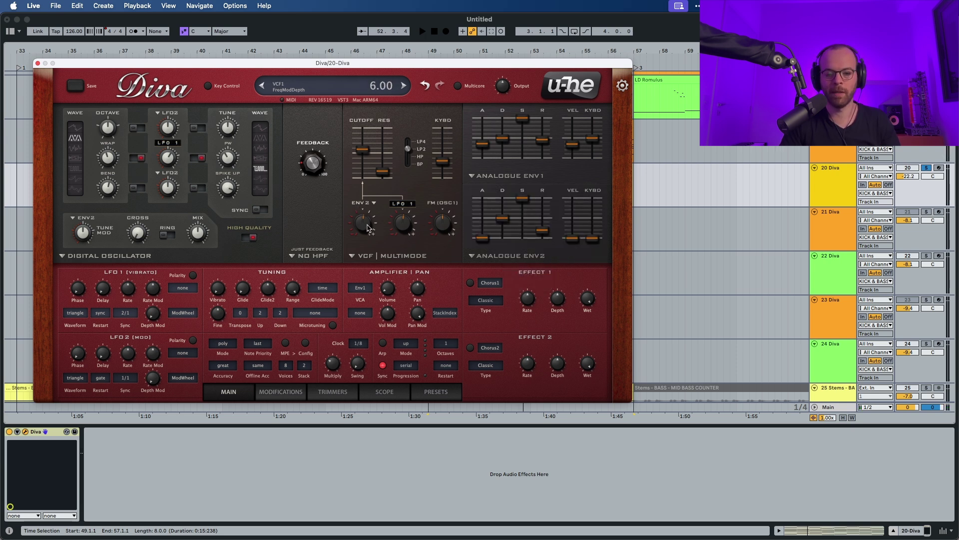
key(space)
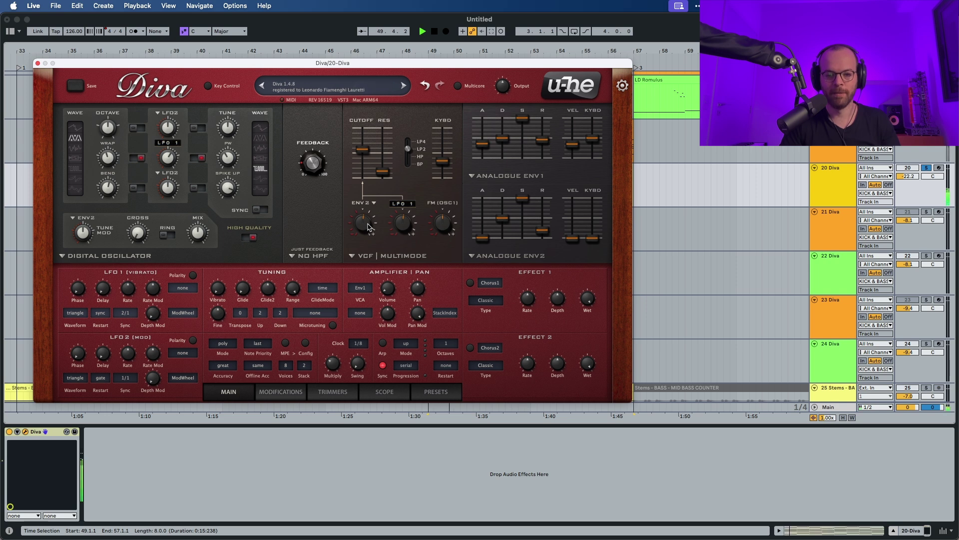
key(space)
Step: Set envelope 2's attack to 74, lengthen its decay and lower its sustain, auditioning the filter movement
drag(482, 237, 488, 201)
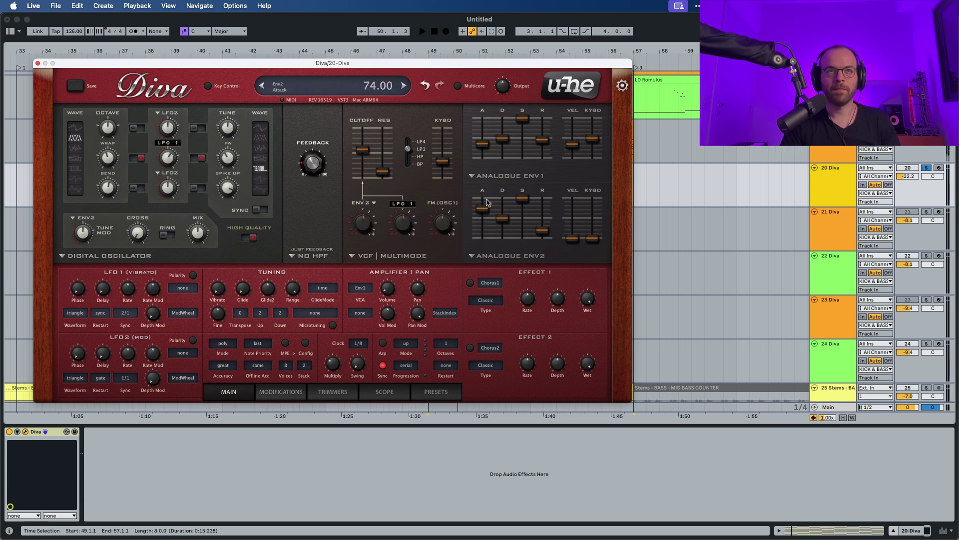
key(space)
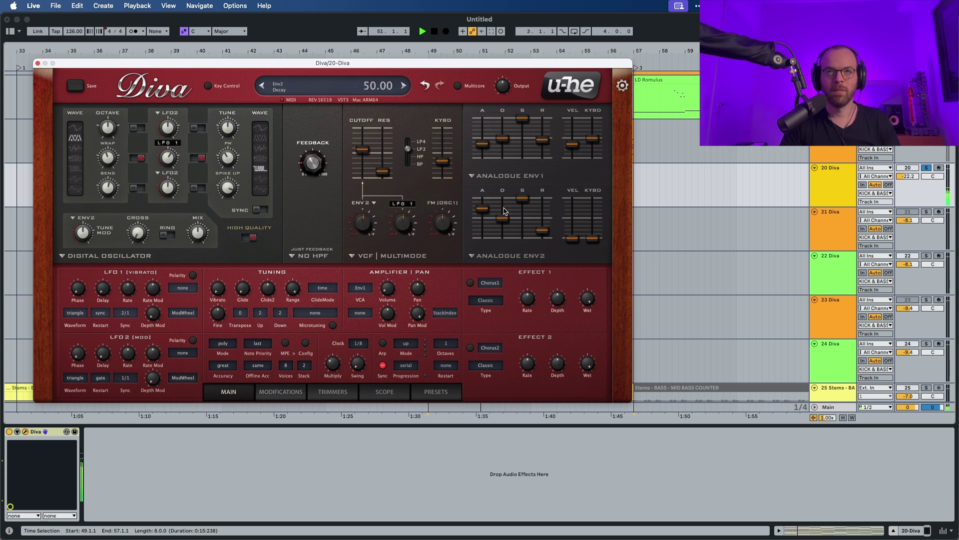
key(space)
mouse_move(523, 199)
mouse_down()
mouse_move(524, 217)
mouse_move(510, 210)
mouse_up()
key(space)
key(space)
Step: Lengthen envelope 2's release to match its attack level and audition the pad
click(543, 232)
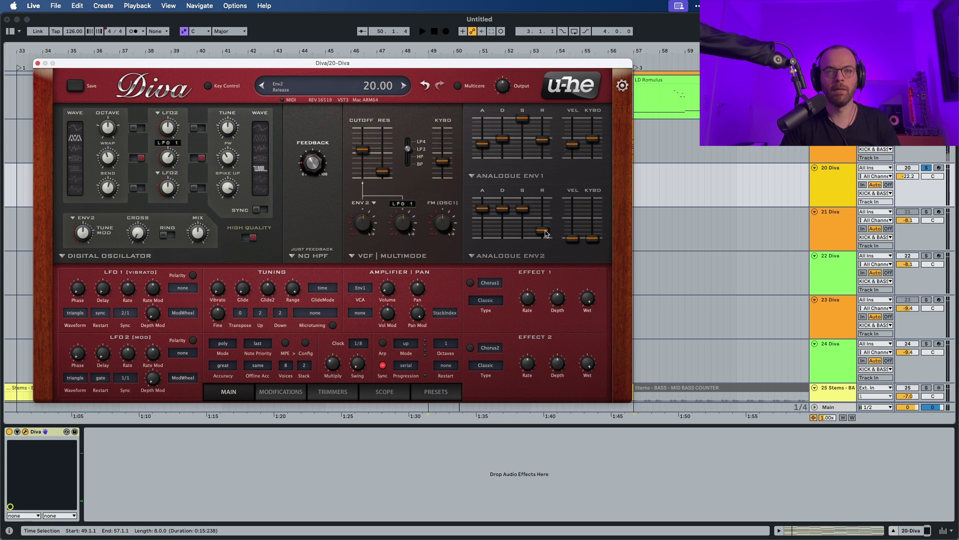
key(space)
key(space)
drag(544, 233, 544, 206)
key(space)
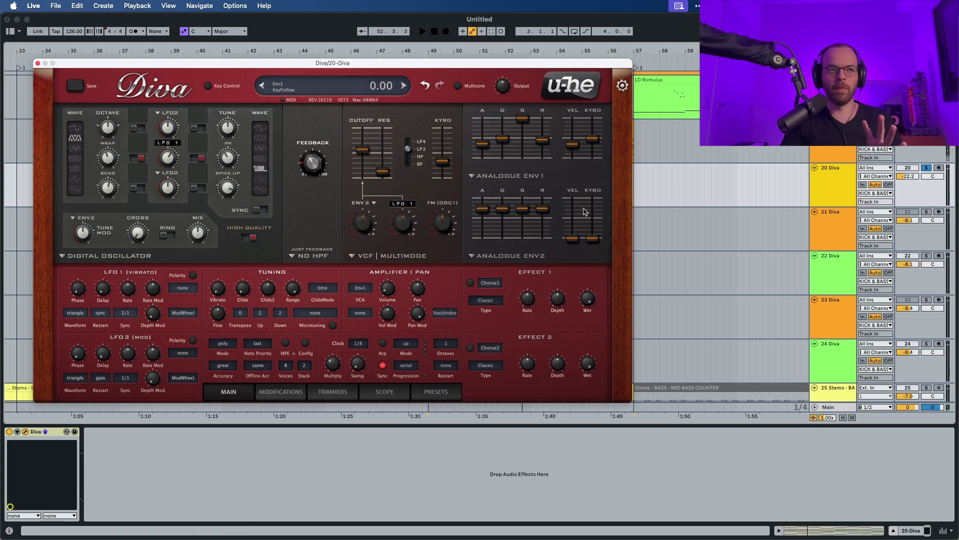
Step: Raise the Env2 modulation depth on FM & Cross Mod and adjust the oscillator's Cross amount while auditioning
click(281, 392)
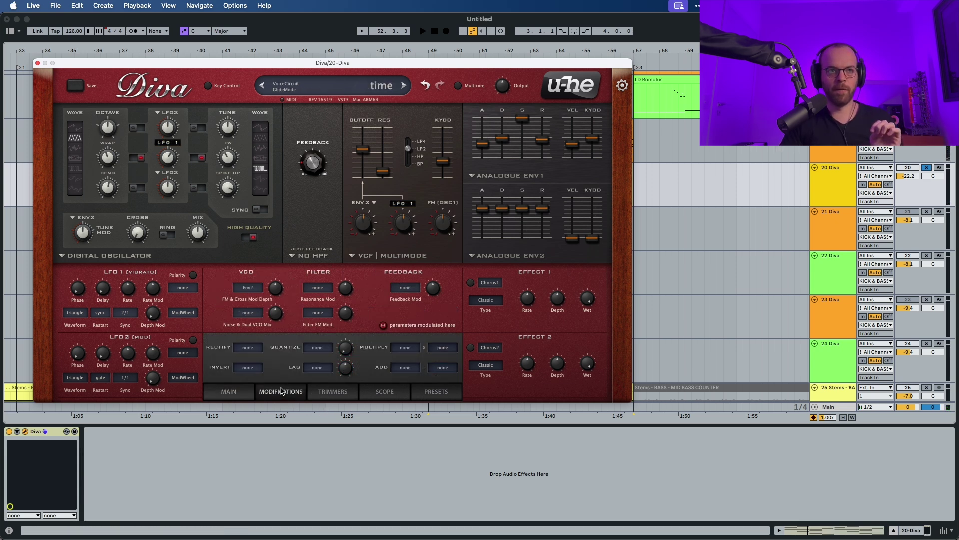
drag(276, 292, 276, 290)
key(space)
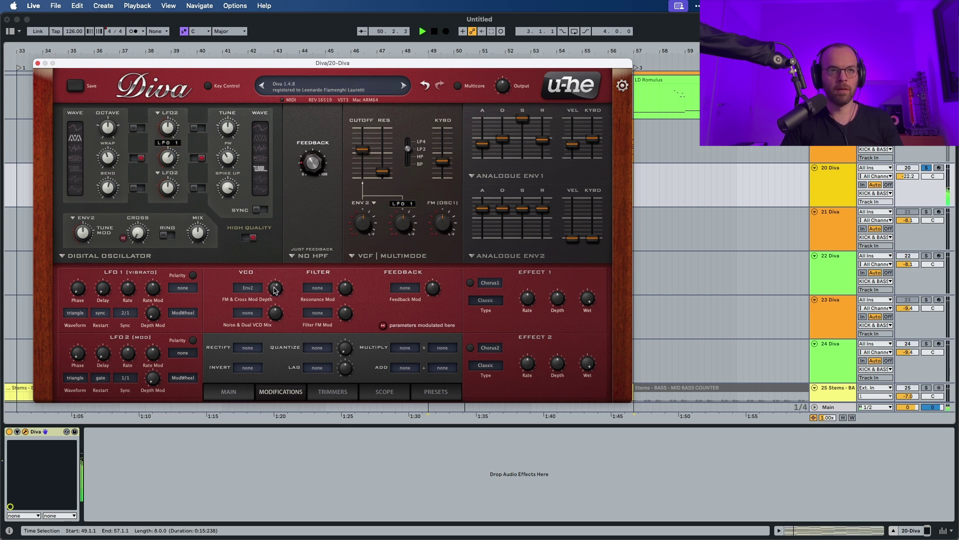
key(space)
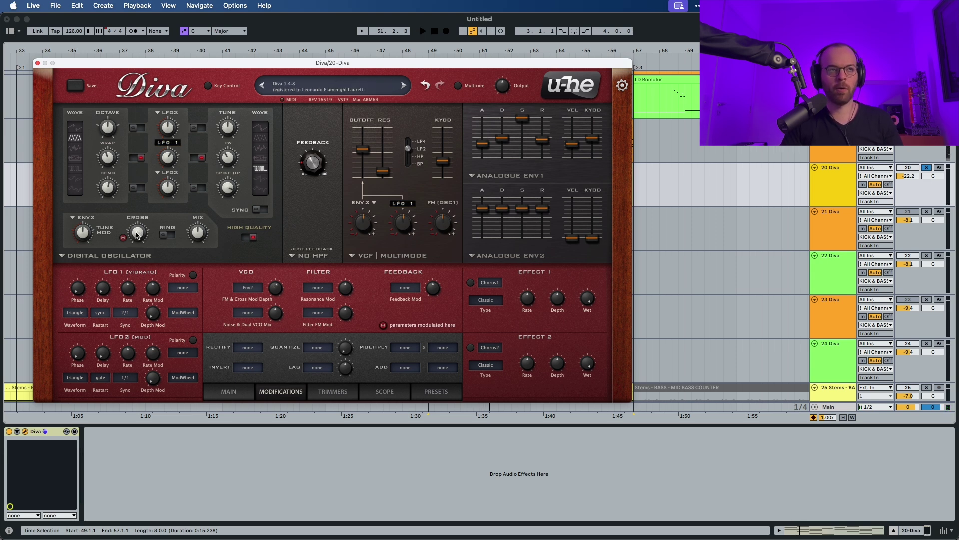
mouse_move(138, 236)
mouse_down()
mouse_move(150, 160)
mouse_move(136, 243)
mouse_up()
key(space)
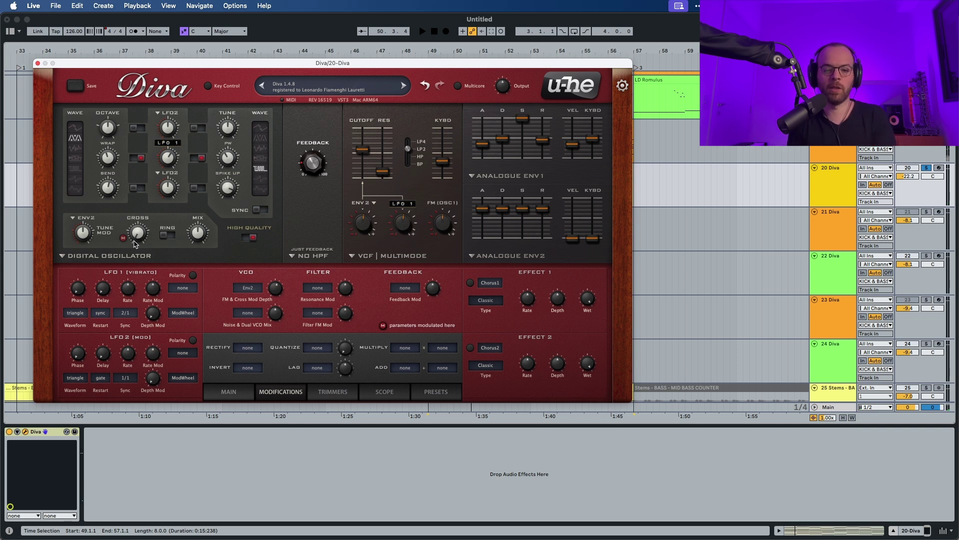
Step: Set the StackIndex pan modulation depth to 100 and audition the stereo spread
click(248, 392)
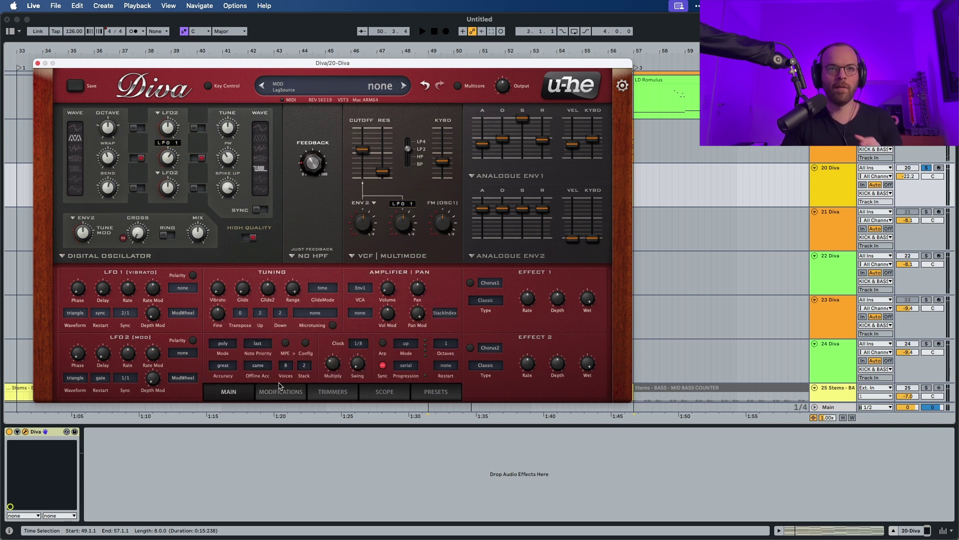
key(space)
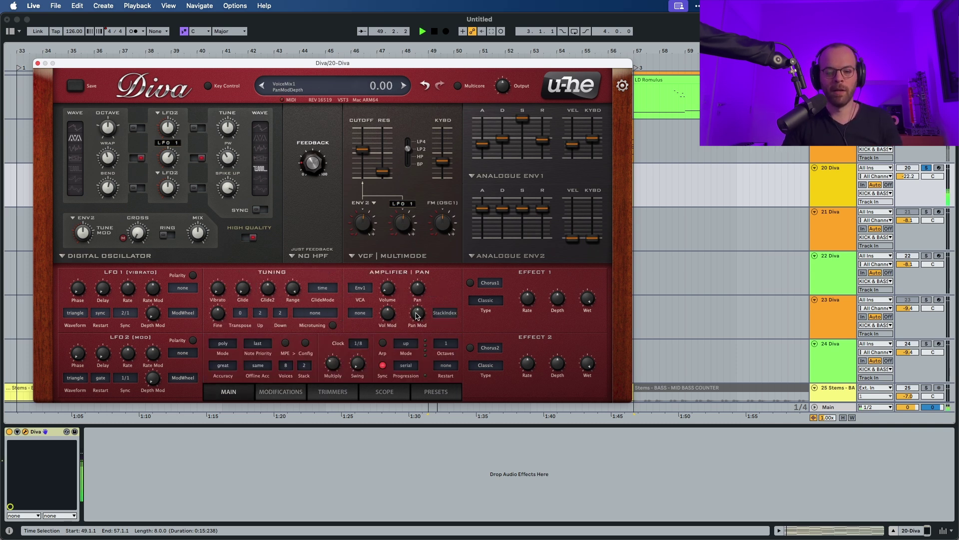
drag(418, 315, 422, 278)
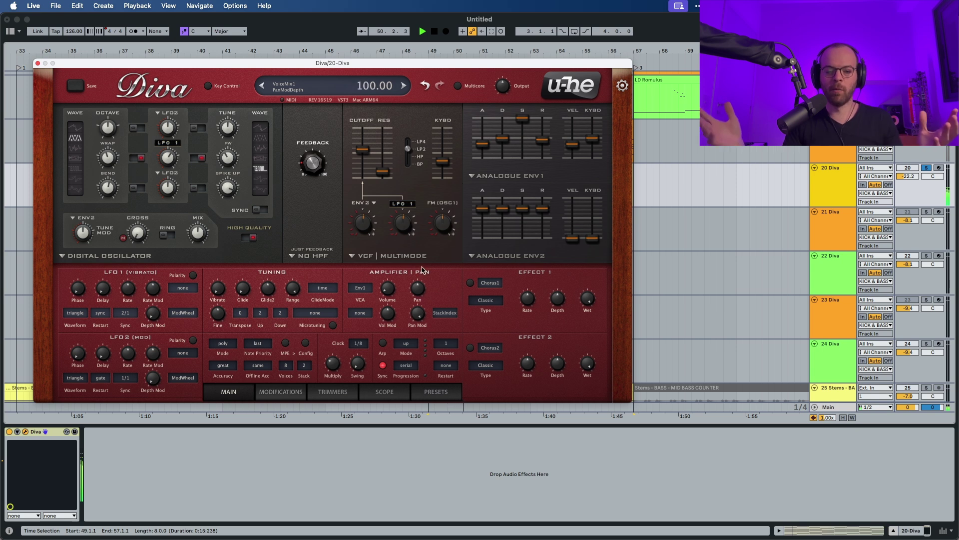
key(space)
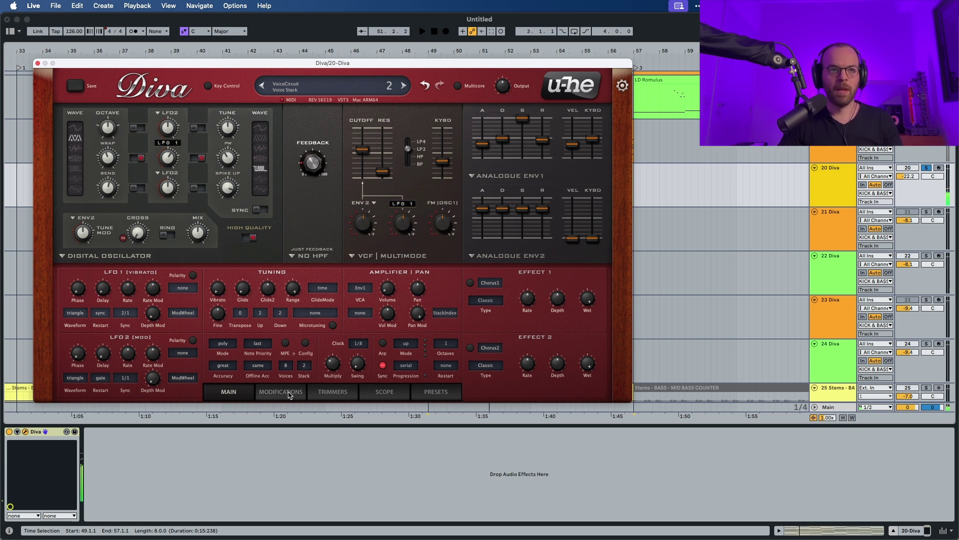
Step: Assign ModWheel as the filter FM modulation source with a depth of 20.40 and audition the pad
click(281, 392)
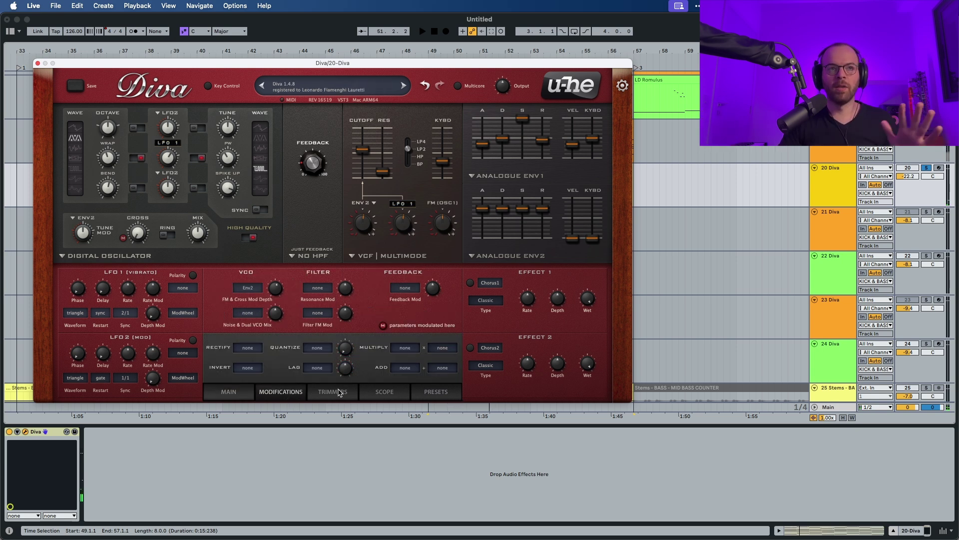
click(325, 333)
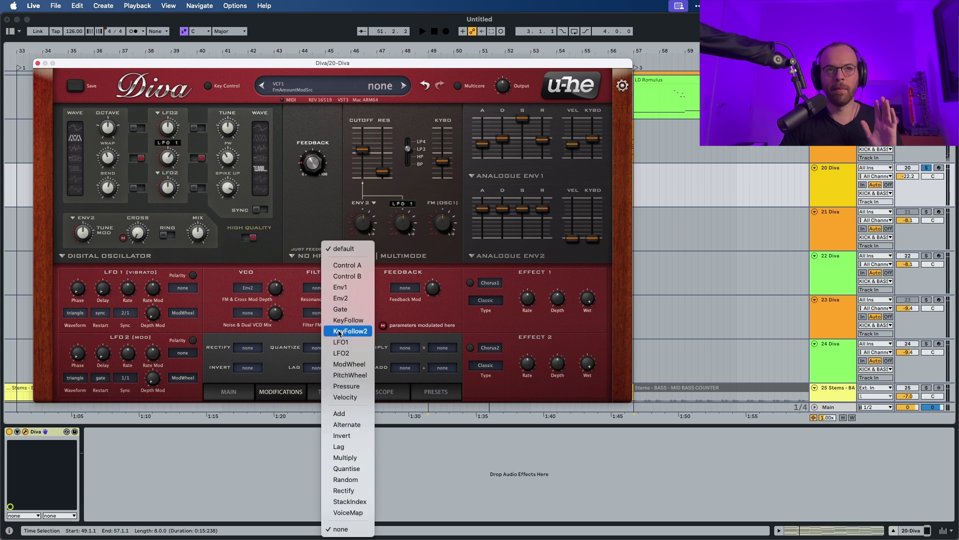
key(Escape)
drag(345, 313, 352, 277)
key(space)
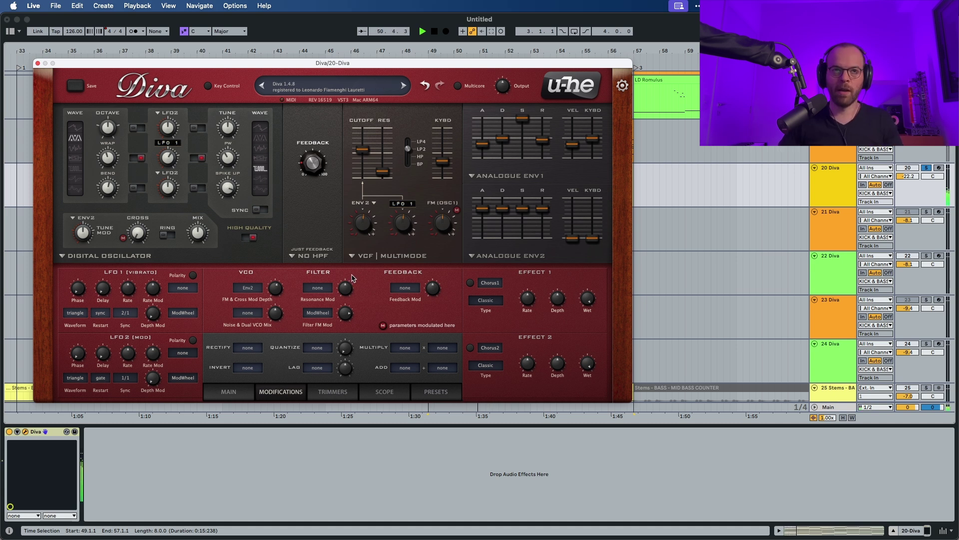
drag(348, 320, 349, 311)
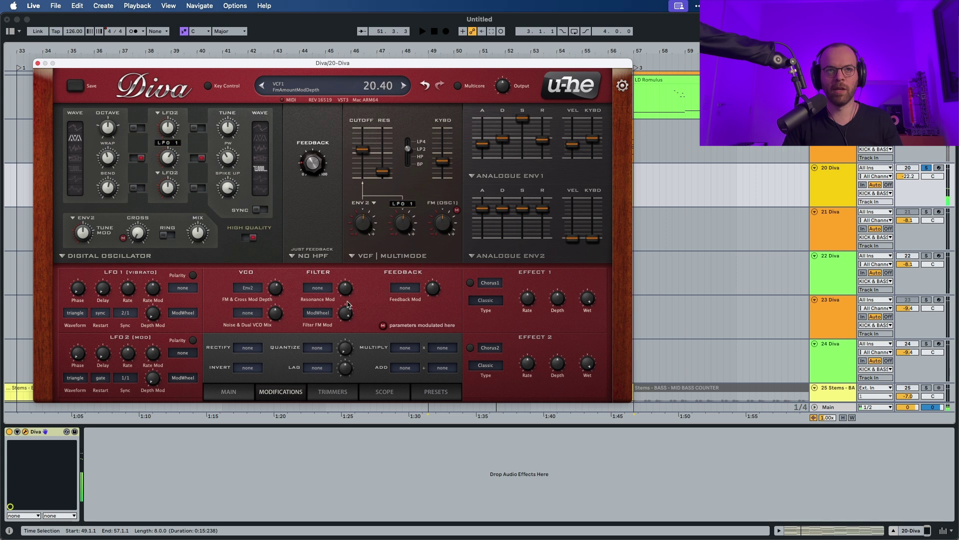
key(space)
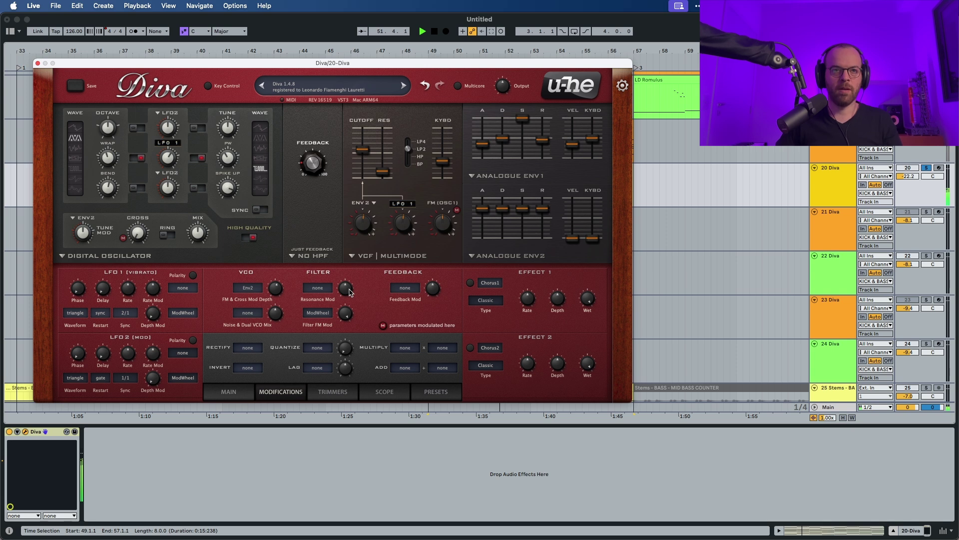
key(space)
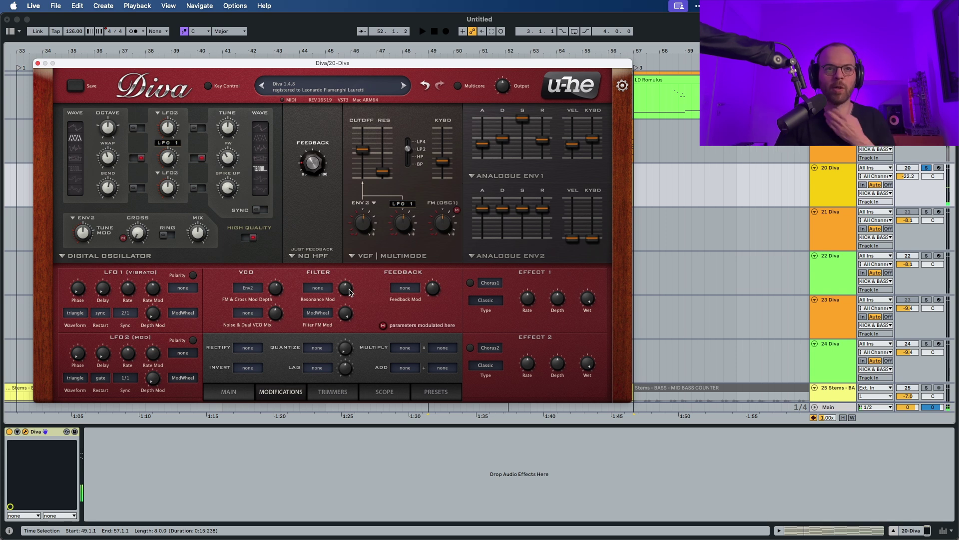
Step: Raise the voice detune amount in the trimmers while auditioning, keeping a voice stack of 2
click(331, 392)
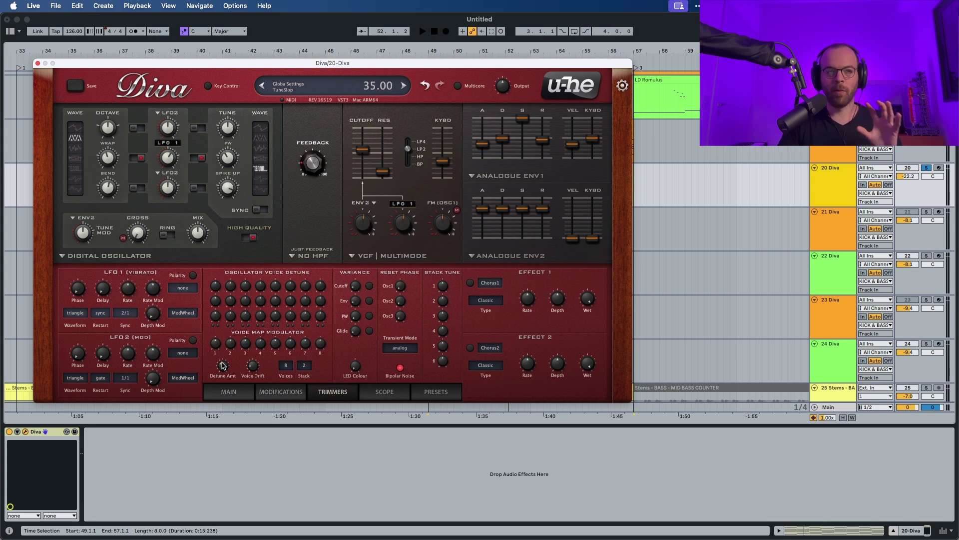
key(space)
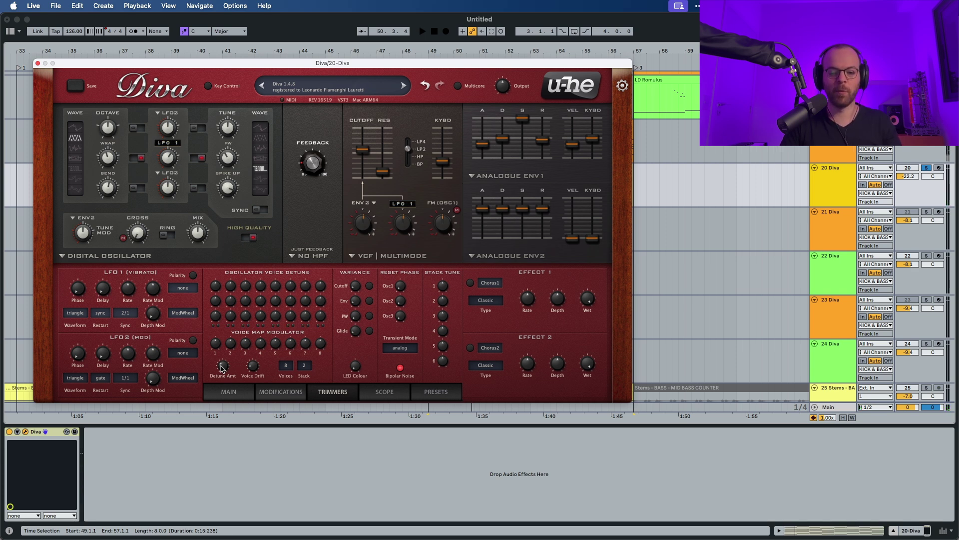
key(space)
drag(223, 369, 256, 352)
key(space)
key(space)
key(space)
key(space)
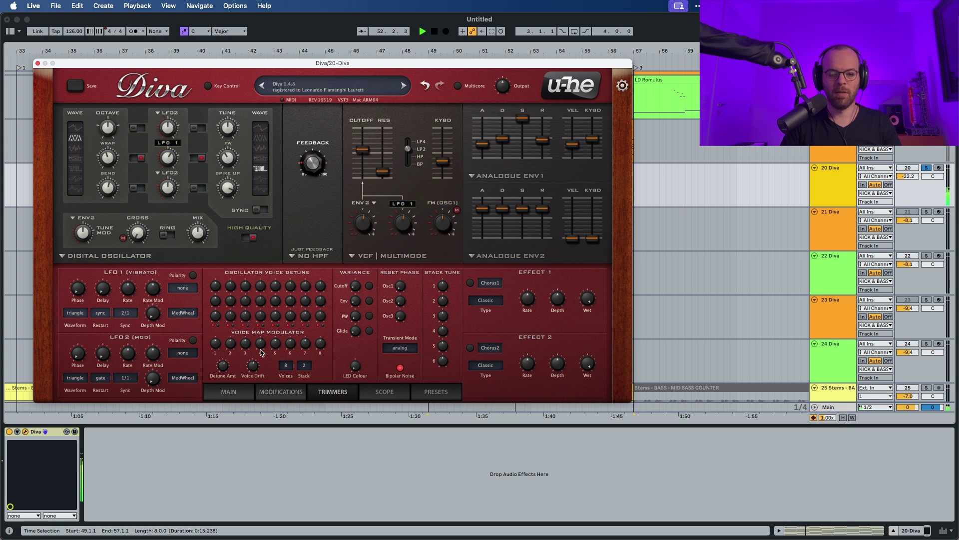
click(303, 366)
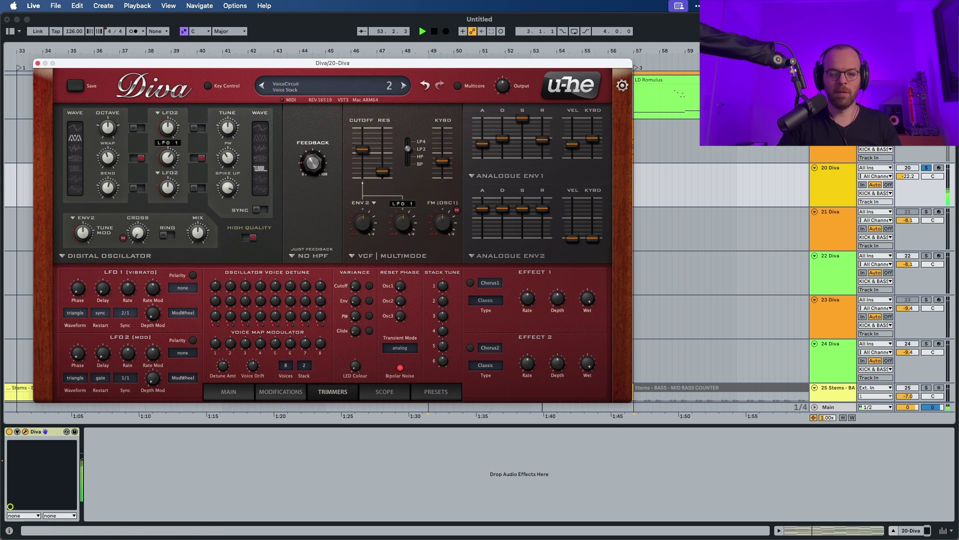
key(space)
Step: Switch on effect 1 as the Plate1 reverb, raise its wet level and audition the pad
click(490, 282)
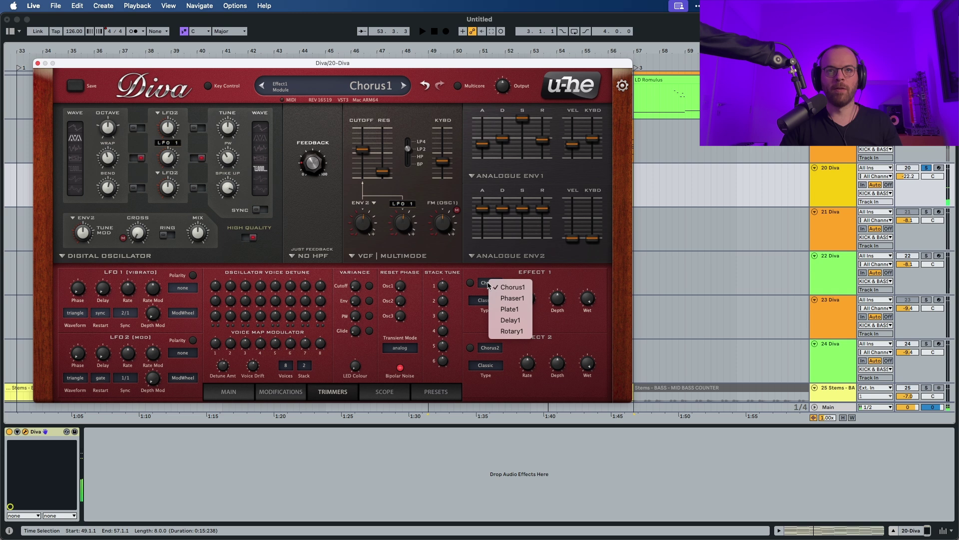
click(501, 315)
click(470, 282)
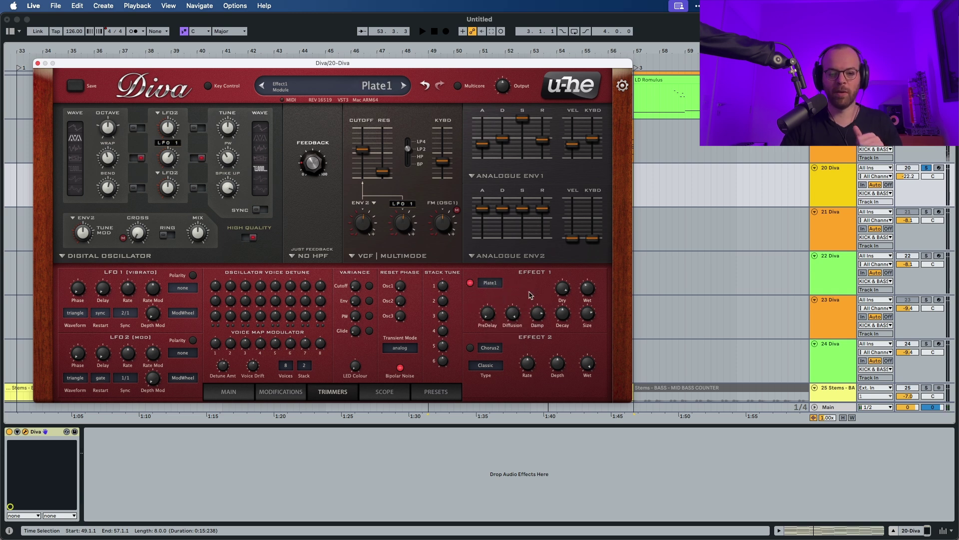
mouse_move(563, 290)
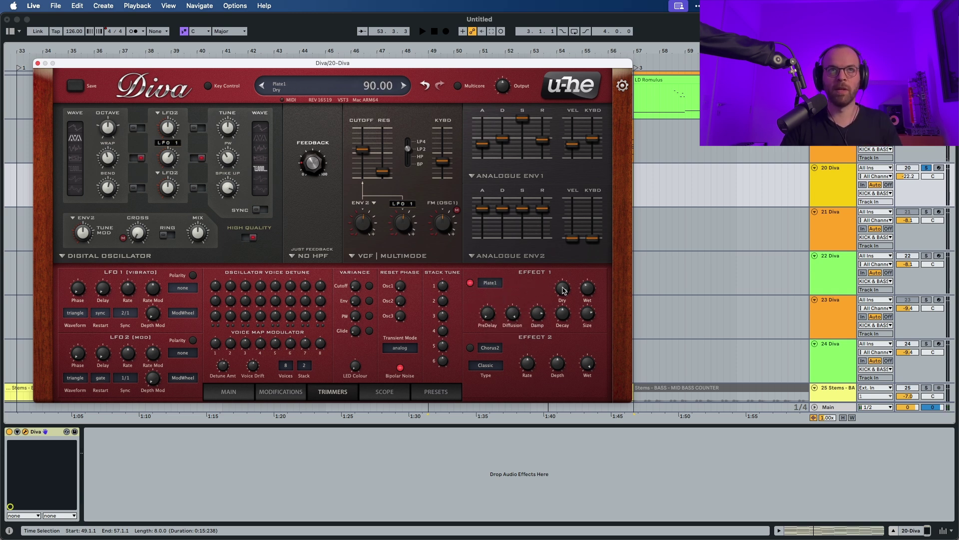
scroll(564, 290, down, 1)
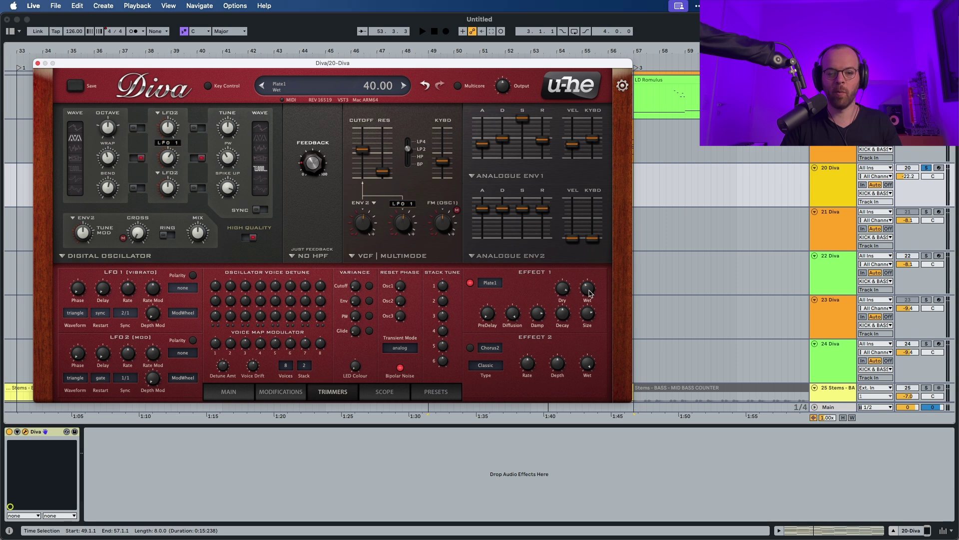
drag(590, 293, 598, 267)
key(space)
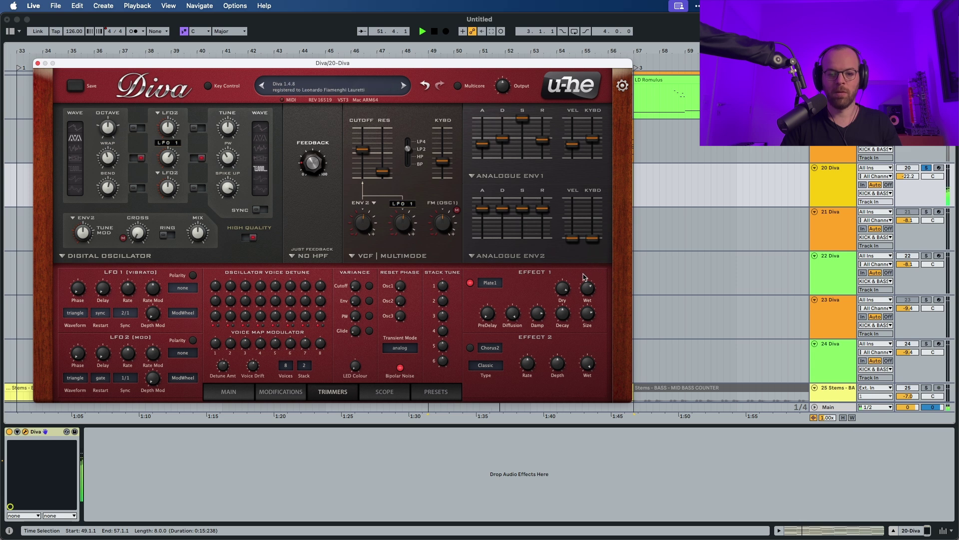
Step: Raise the plate reverb's predelay and decay and lower its damping while auditioning
drag(492, 314, 510, 155)
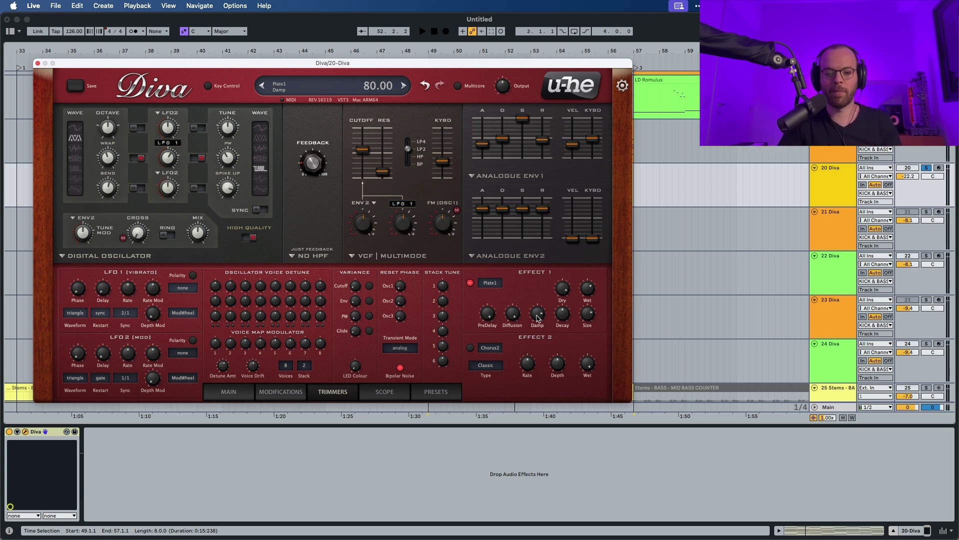
drag(538, 315, 533, 360)
key(space)
key(space)
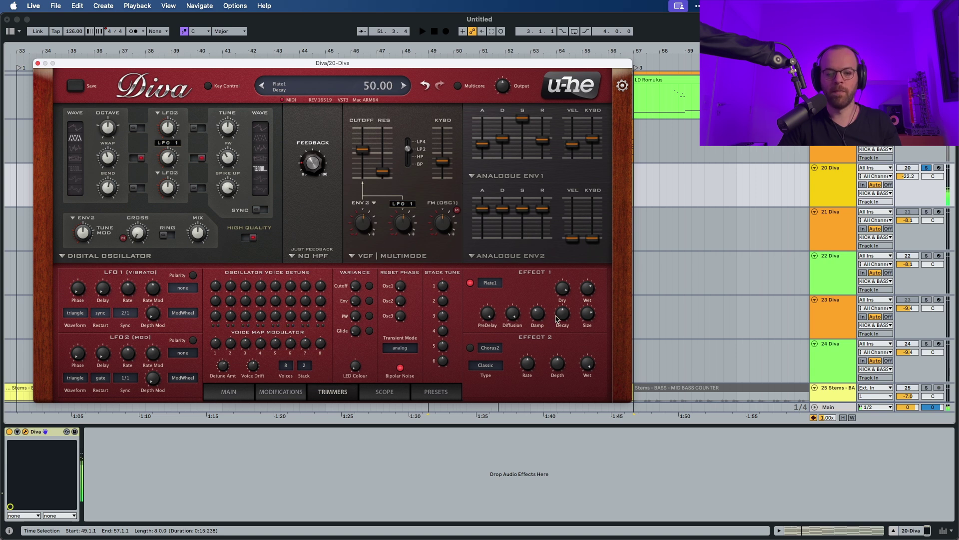
drag(558, 317, 562, 290)
key(space)
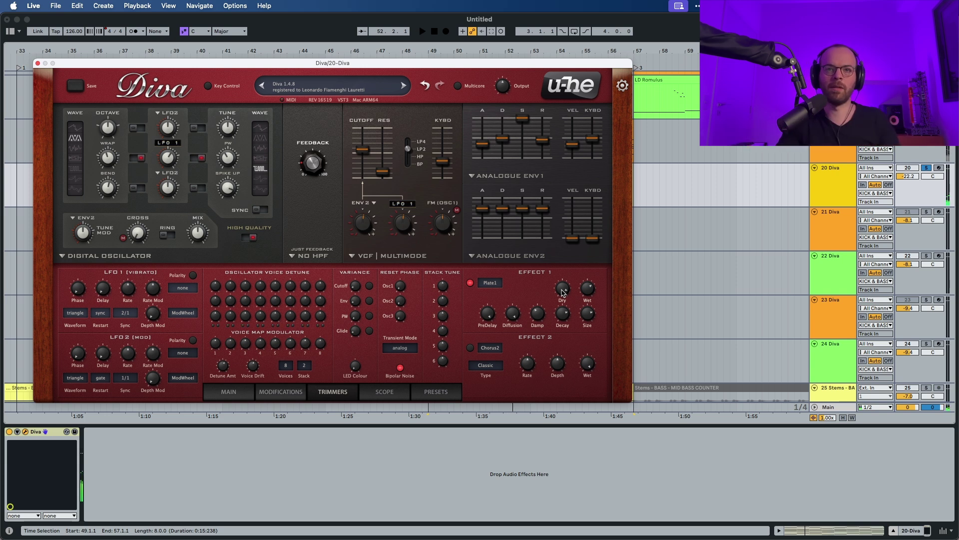
Step: Switch on effect 2 and set its type to Delay2
click(470, 348)
click(483, 349)
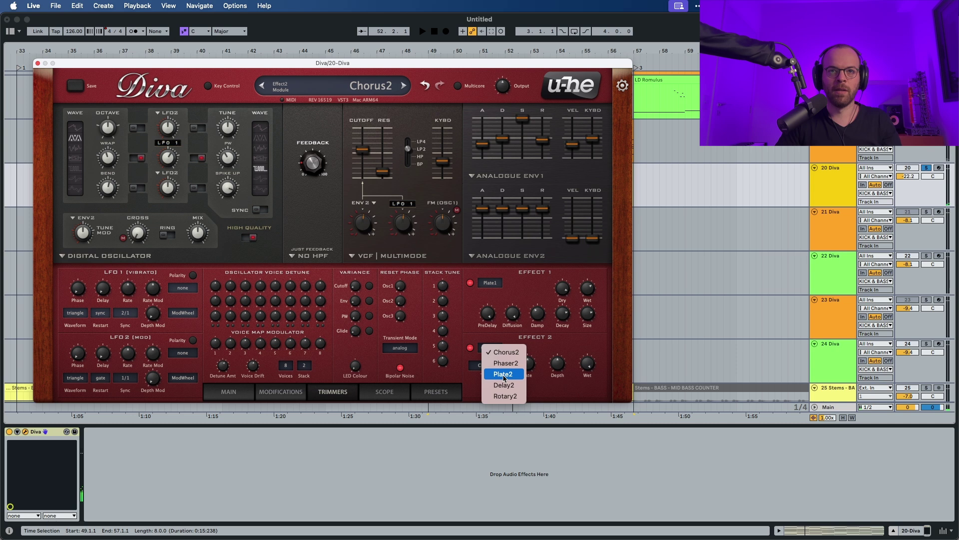
click(504, 375)
click(497, 352)
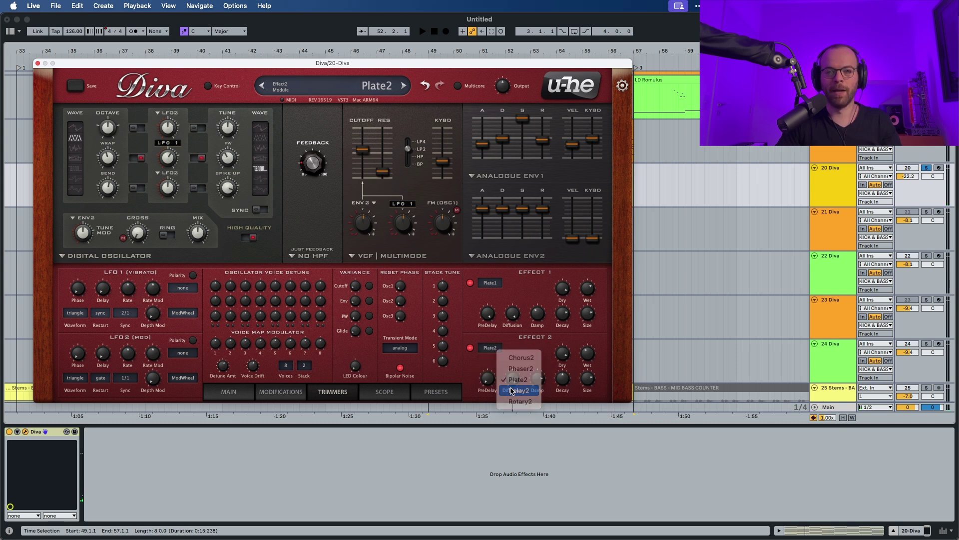
click(511, 389)
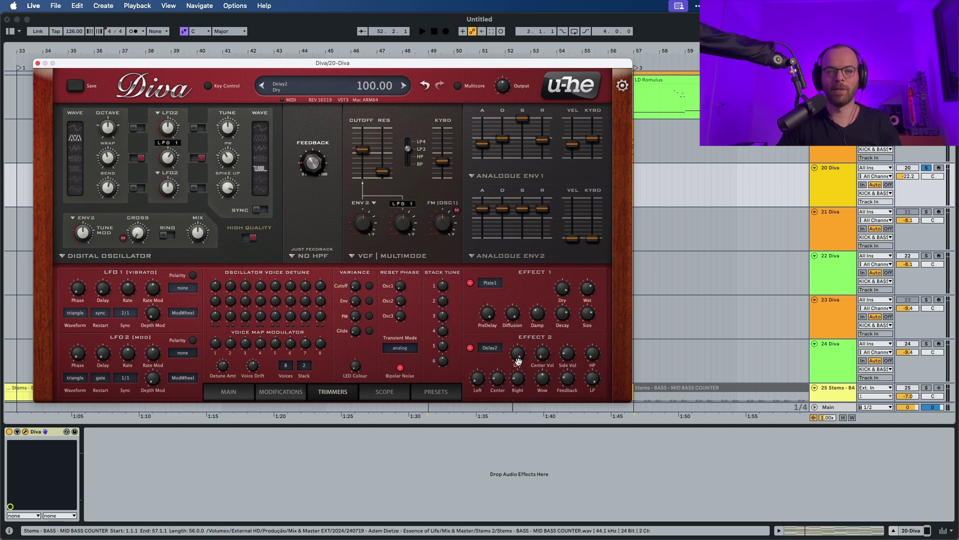
Step: Set the delay's center volume to 69.50 and raise its side volume while auditioning
drag(518, 353, 547, 283)
key(space)
key(space)
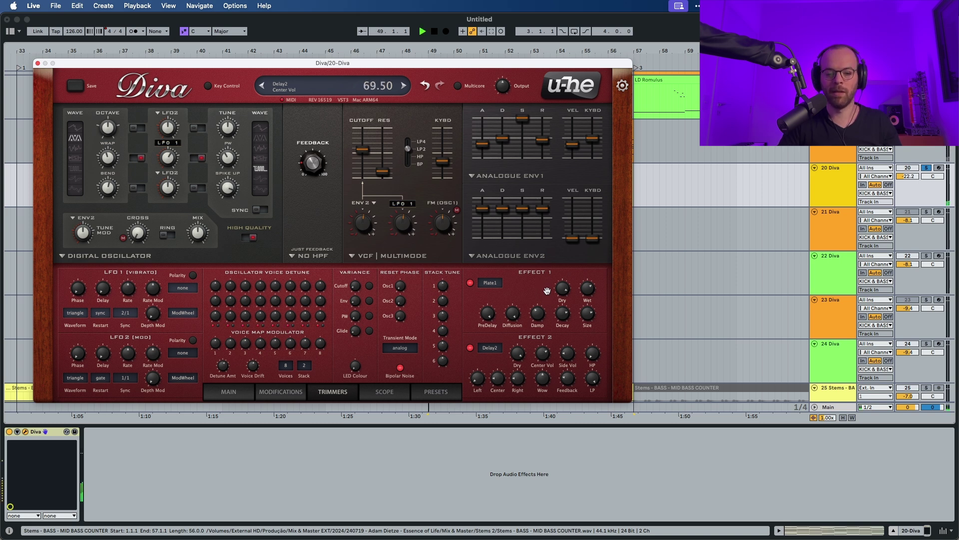
key(space)
drag(570, 352, 575, 296)
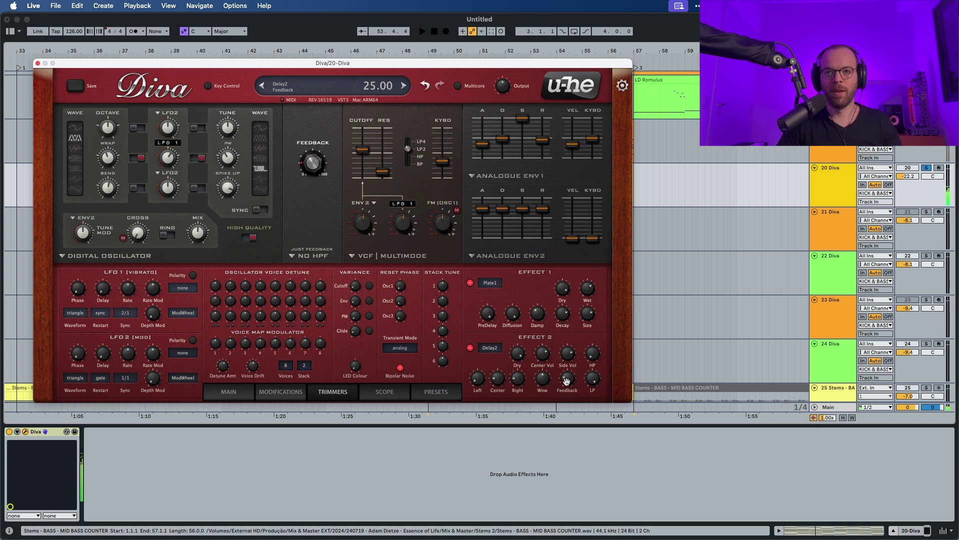
Step: Set the delay's feedback to 0 and its wow to 83, auditioning the result
drag(568, 379, 568, 382)
click(555, 402)
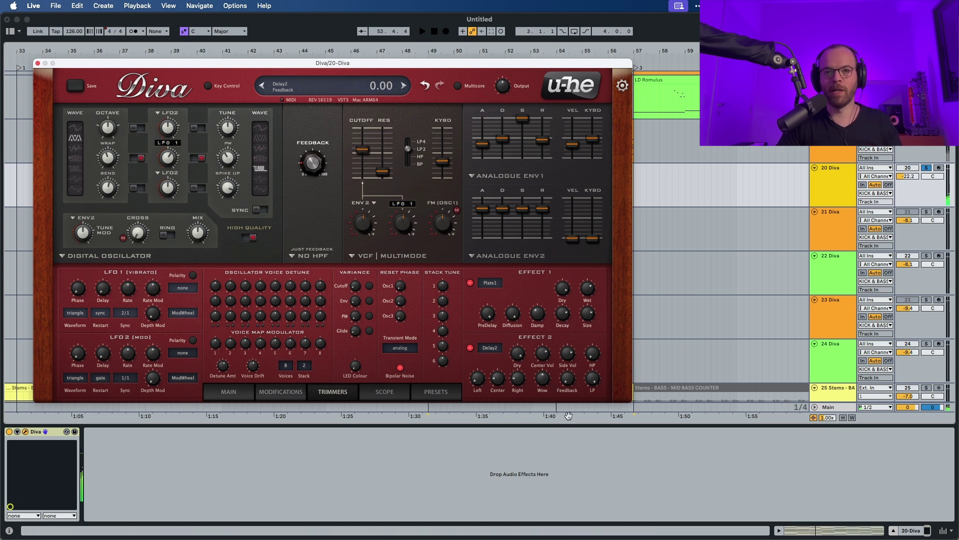
key(space)
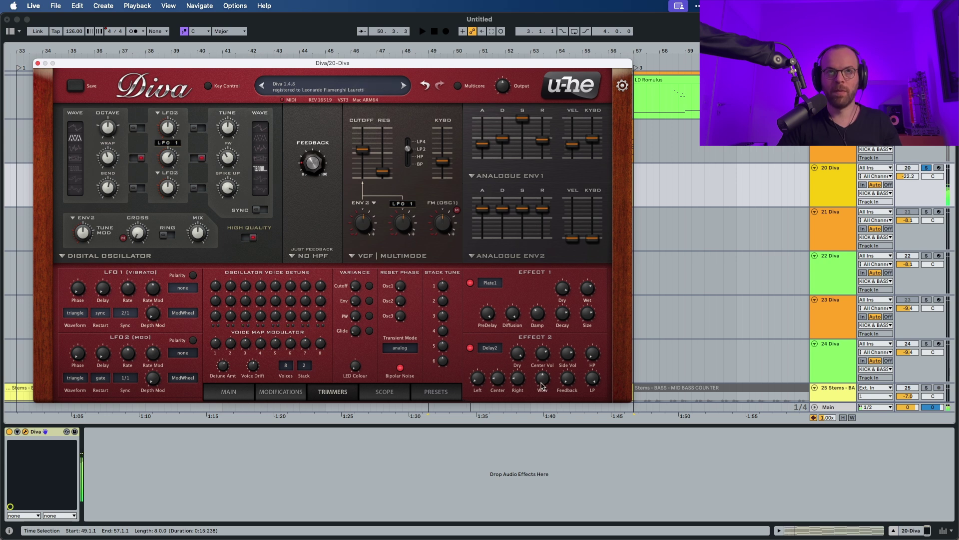
drag(543, 385, 546, 353)
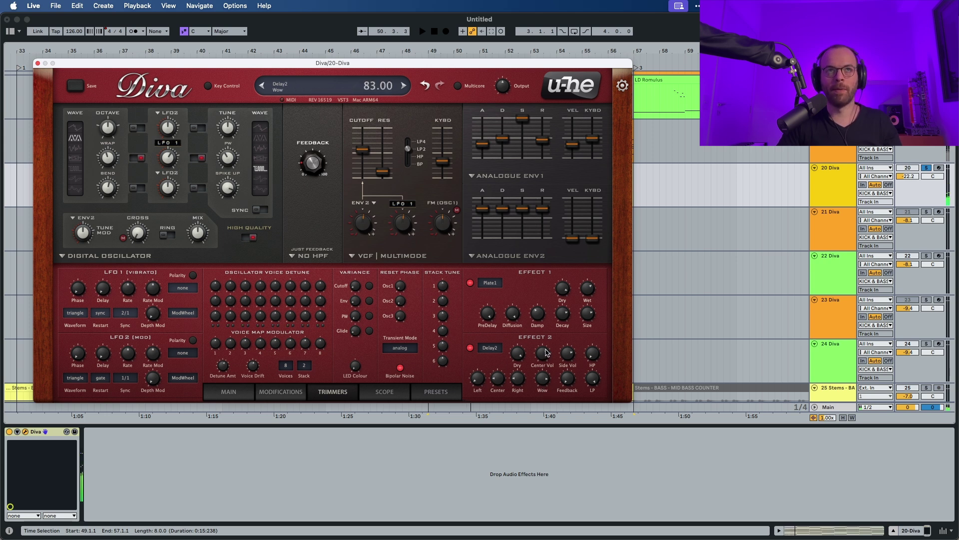
key(space)
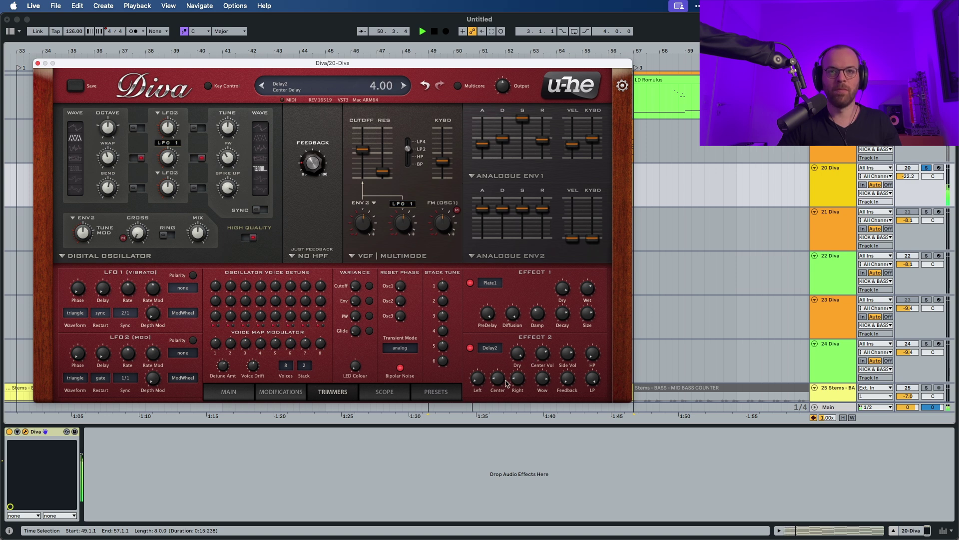
Step: Set the center delay time of effect 2 to 1.00 and audition the result
key(space)
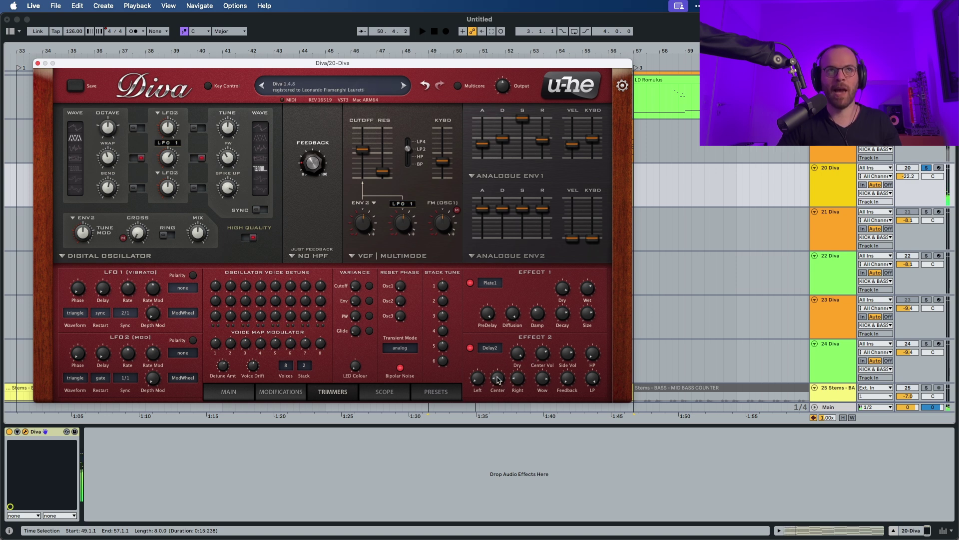
drag(498, 380, 498, 396)
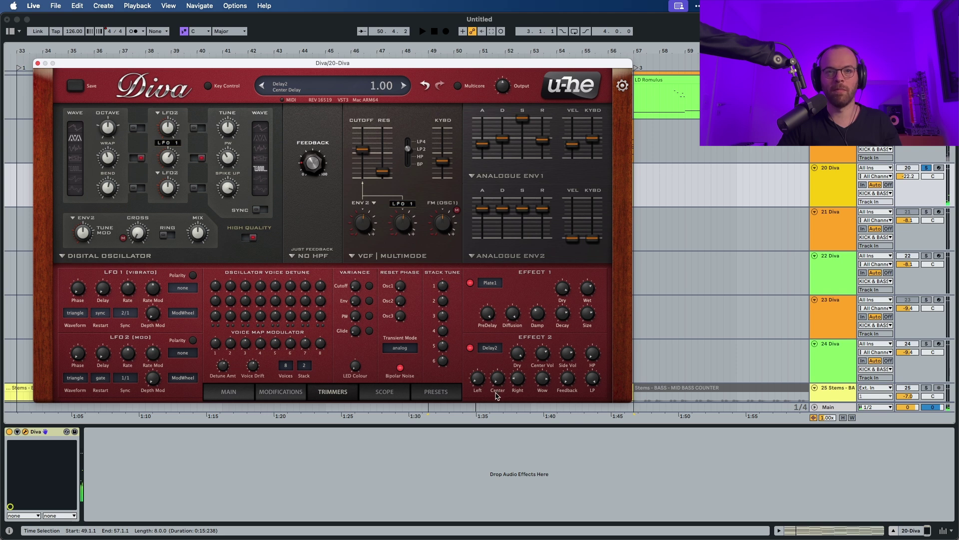
key(space)
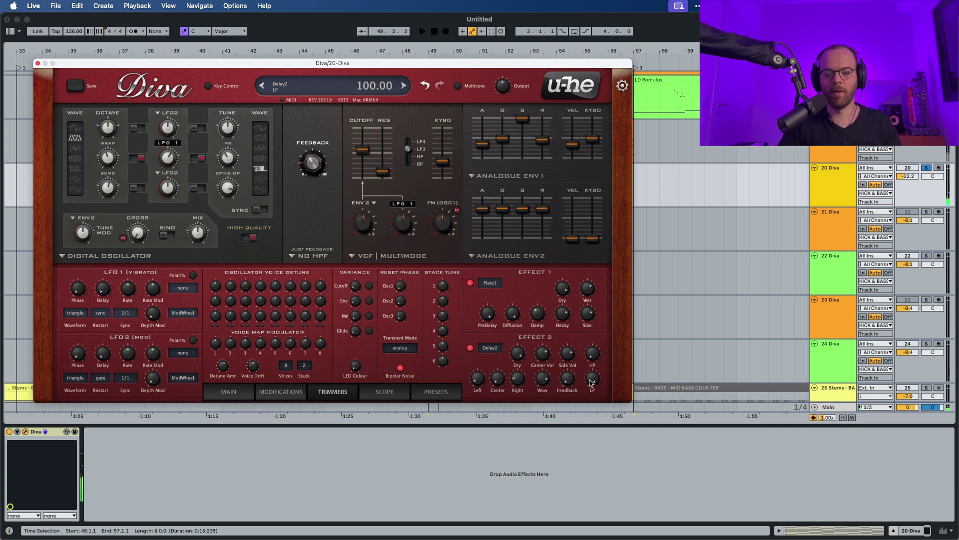
Step: Lower the delay's low-pass and raise its high-pass slightly, auditioning the pad soloed and within the full mix
drag(593, 381, 592, 401)
key(space)
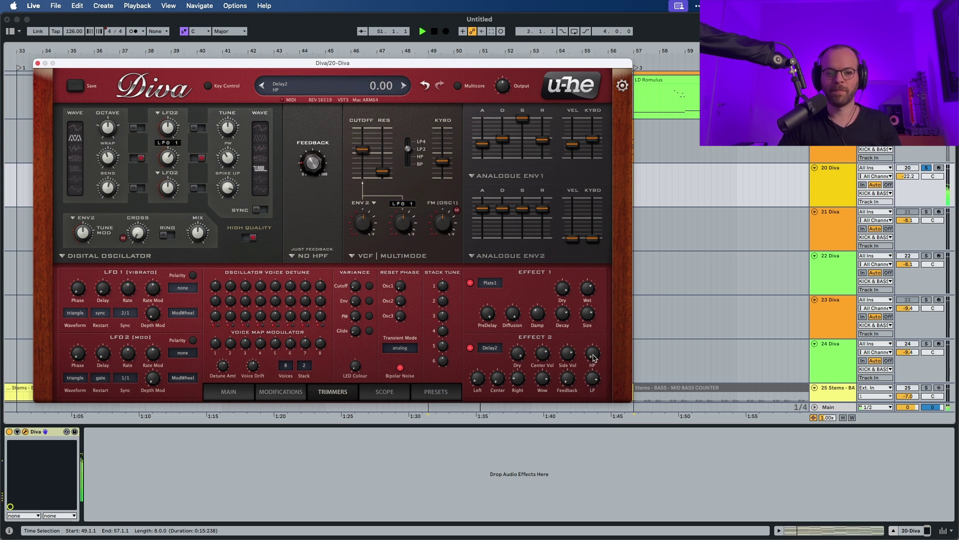
drag(594, 356, 595, 346)
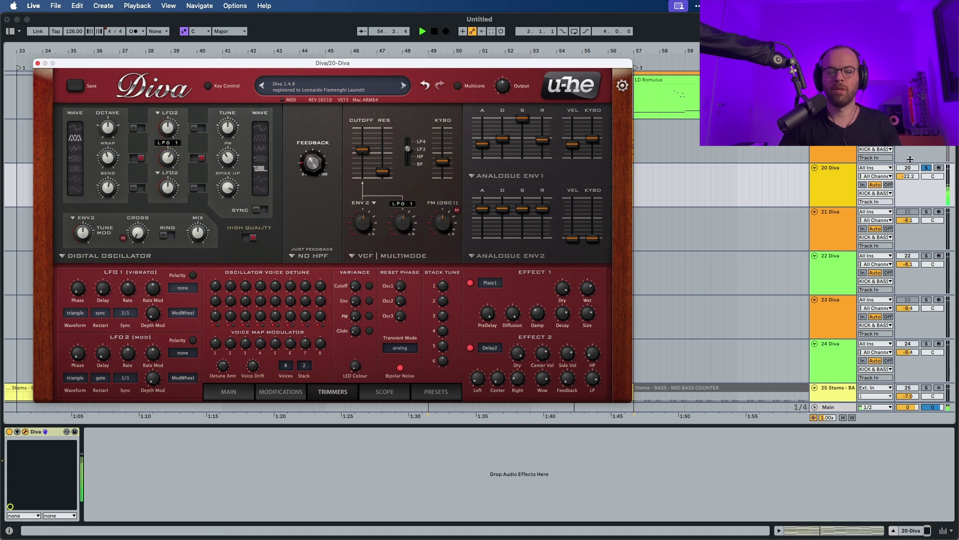
click(927, 167)
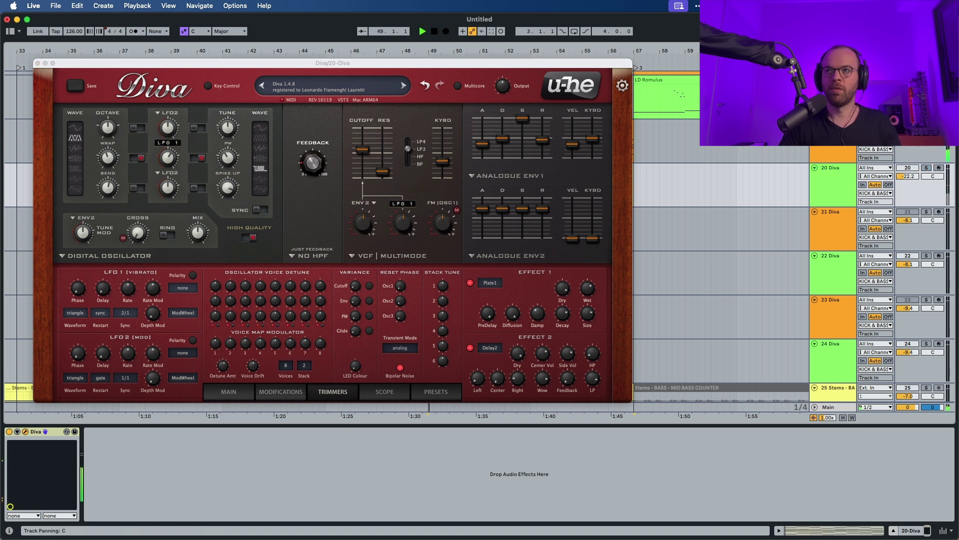
Step: Set the patch's voice count to 16 on the main page and audition the pad
click(228, 392)
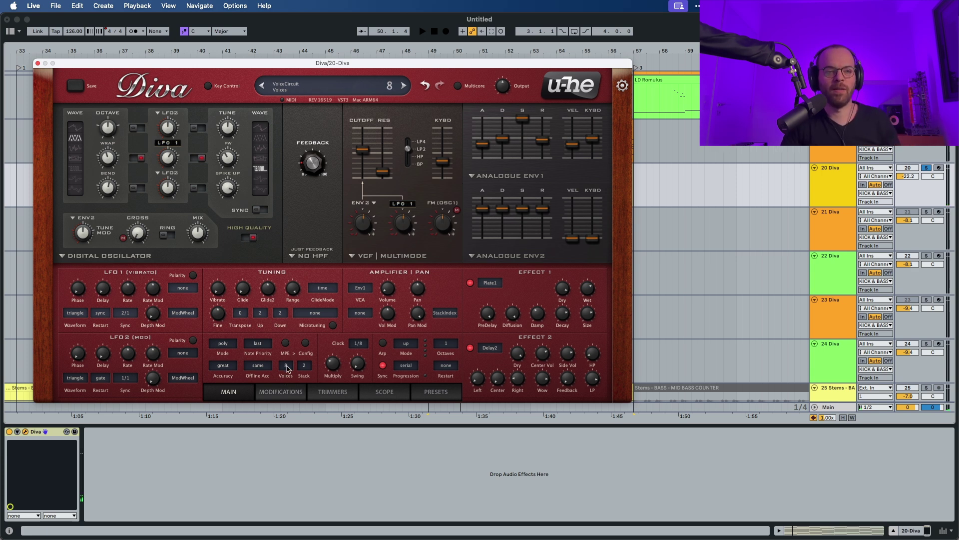
click(286, 366)
click(301, 444)
key(space)
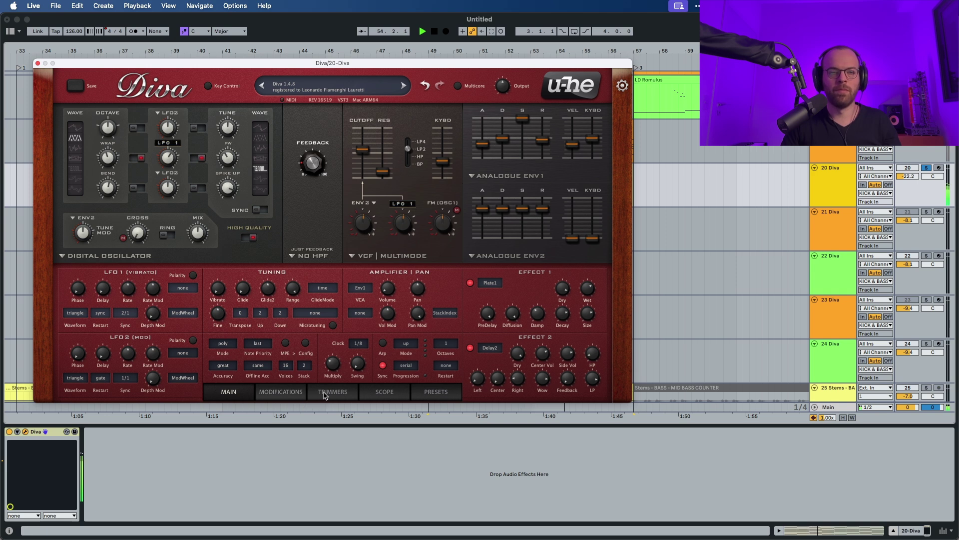
key(space)
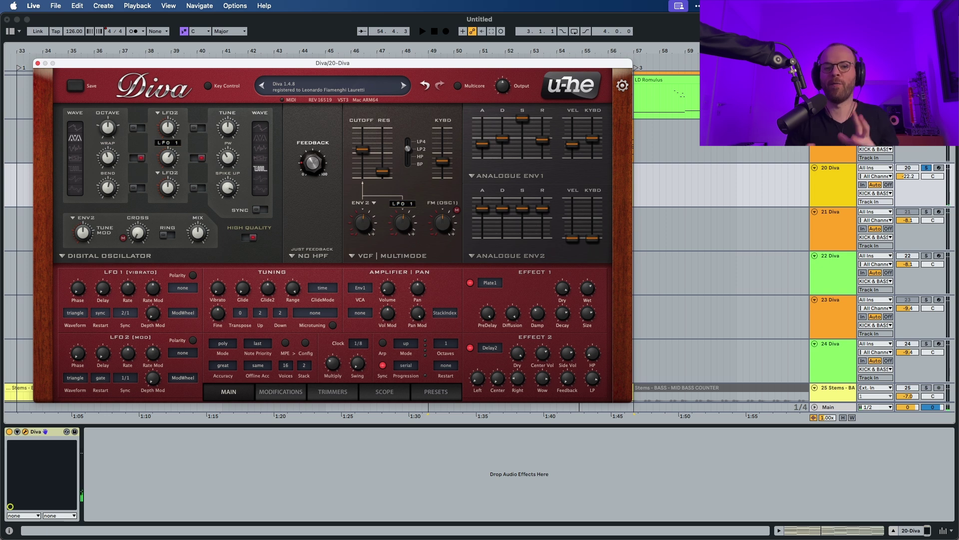
Step: Unsolo track 20 to audition the pad in the full mix, and close the synth's window
click(927, 168)
key(space)
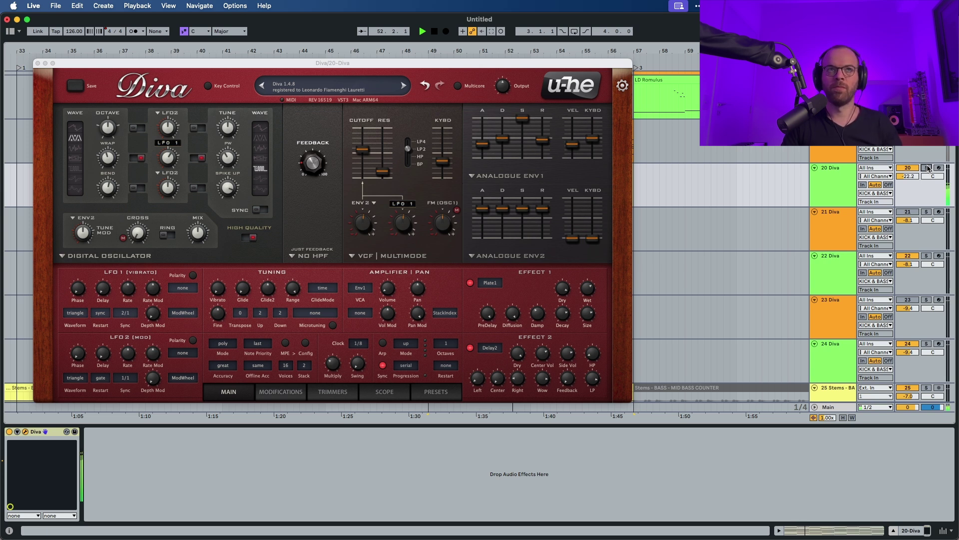
click(38, 64)
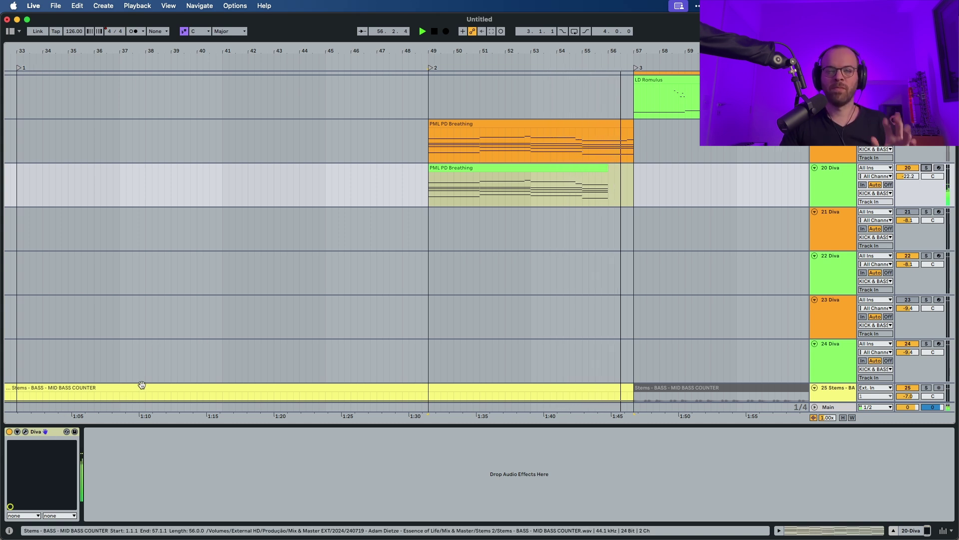
key(space)
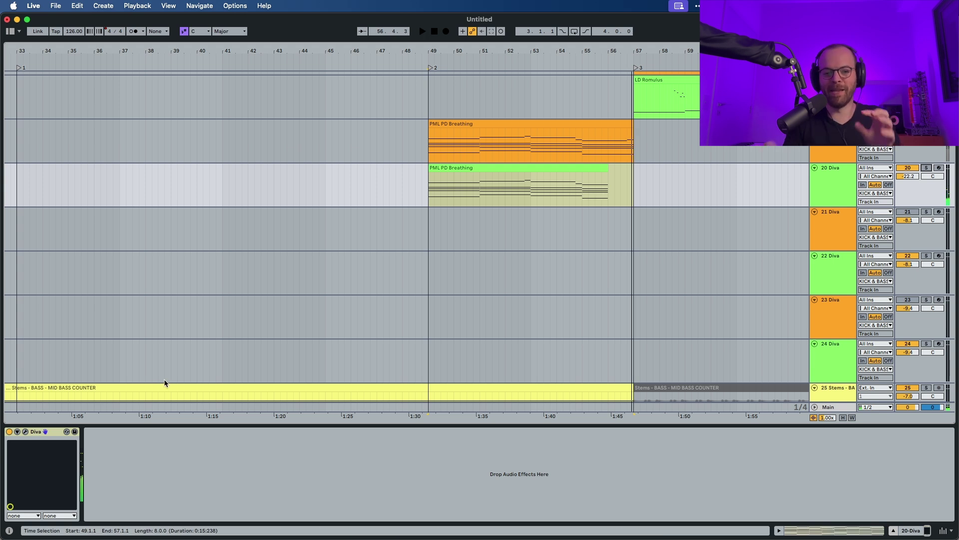